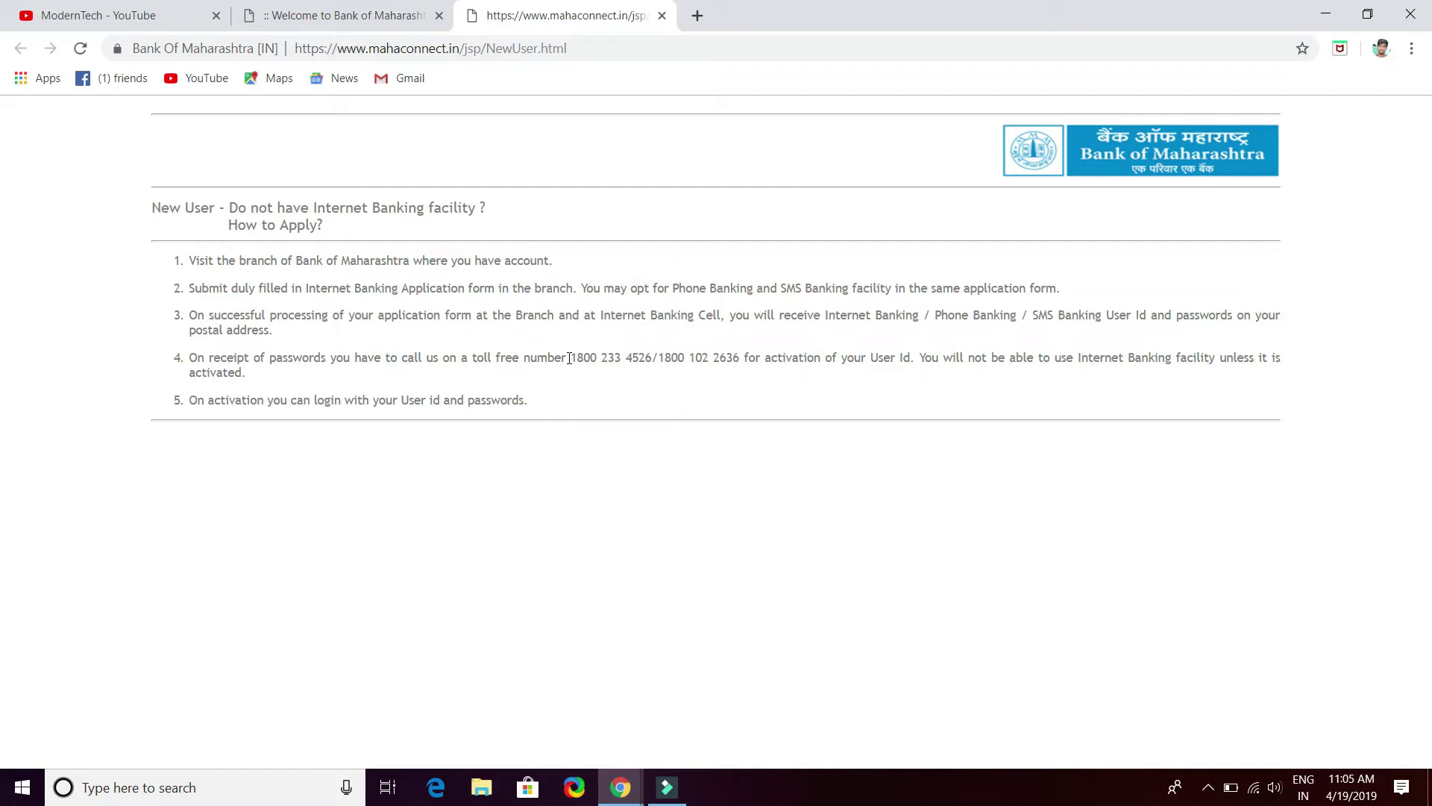
Highlight the toll-free numbers in the How to Apply guide, then clear the selection
{"action": "left_click_drag", "start_coordinate": [569, 359], "coordinate": [738, 360]}
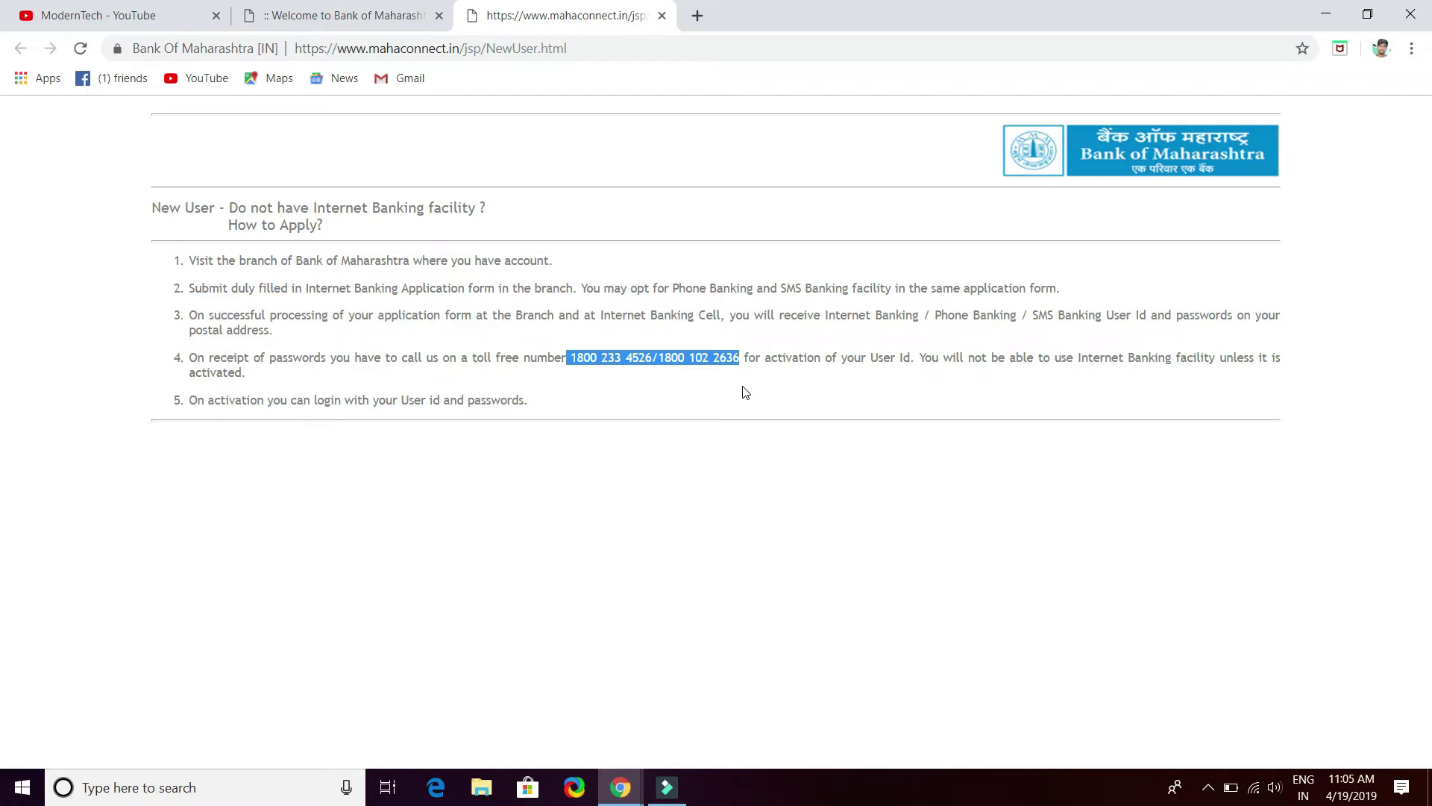
{"action": "left_click", "coordinate": [744, 390]}
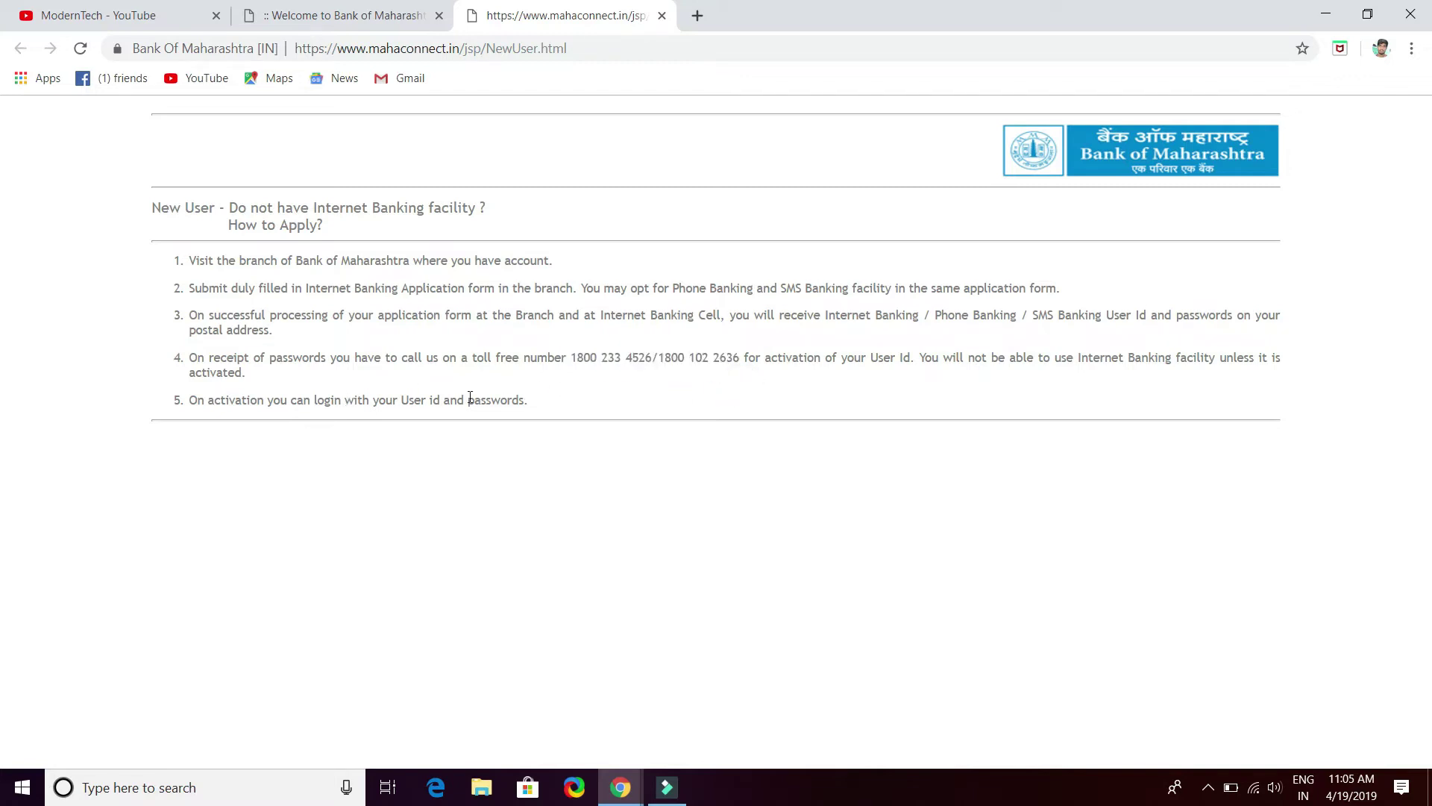
From the bank's home page, open Retail login, submit the form, and maximize the banking window
{"action": "left_click", "coordinate": [289, 22]}
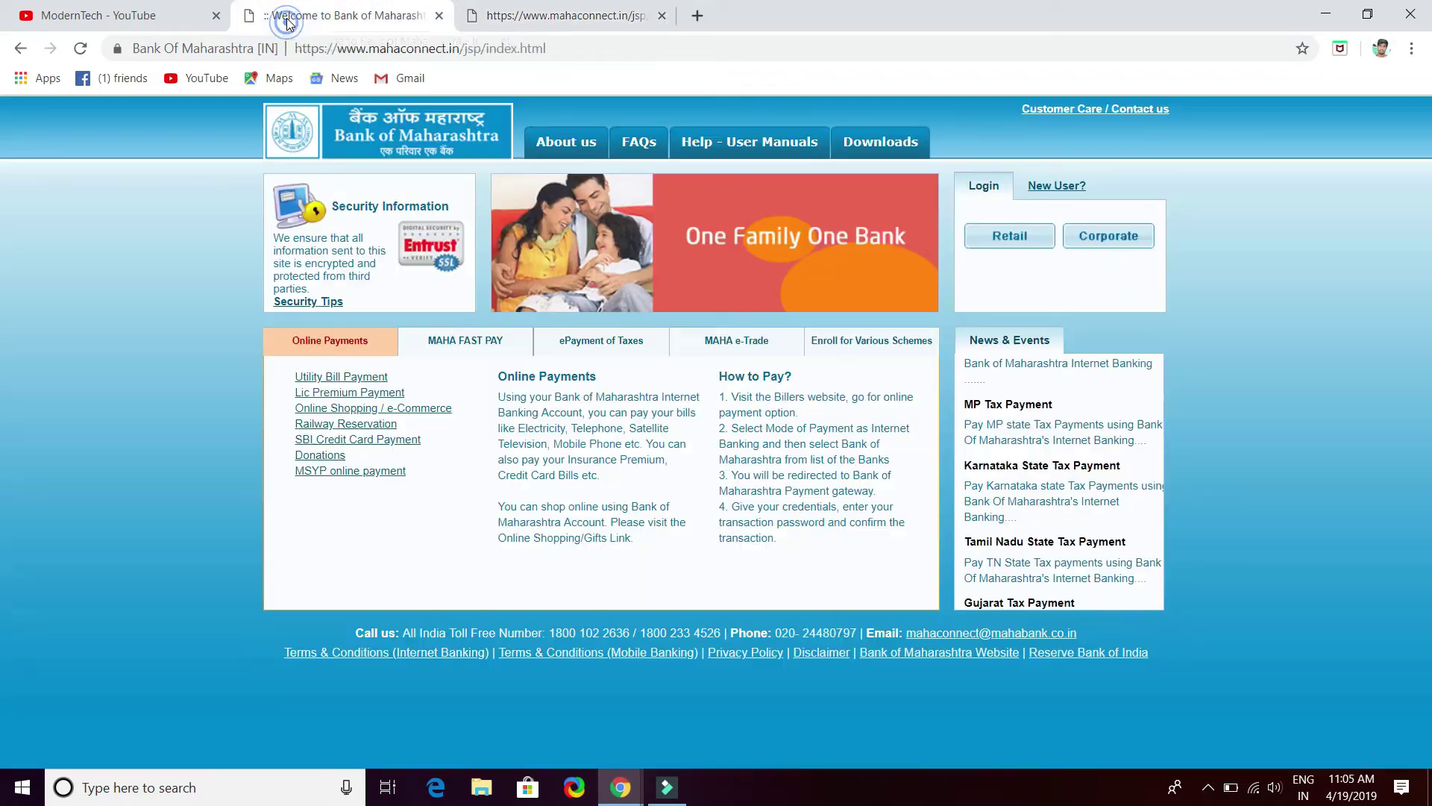
{"action": "left_click", "coordinate": [1010, 244]}
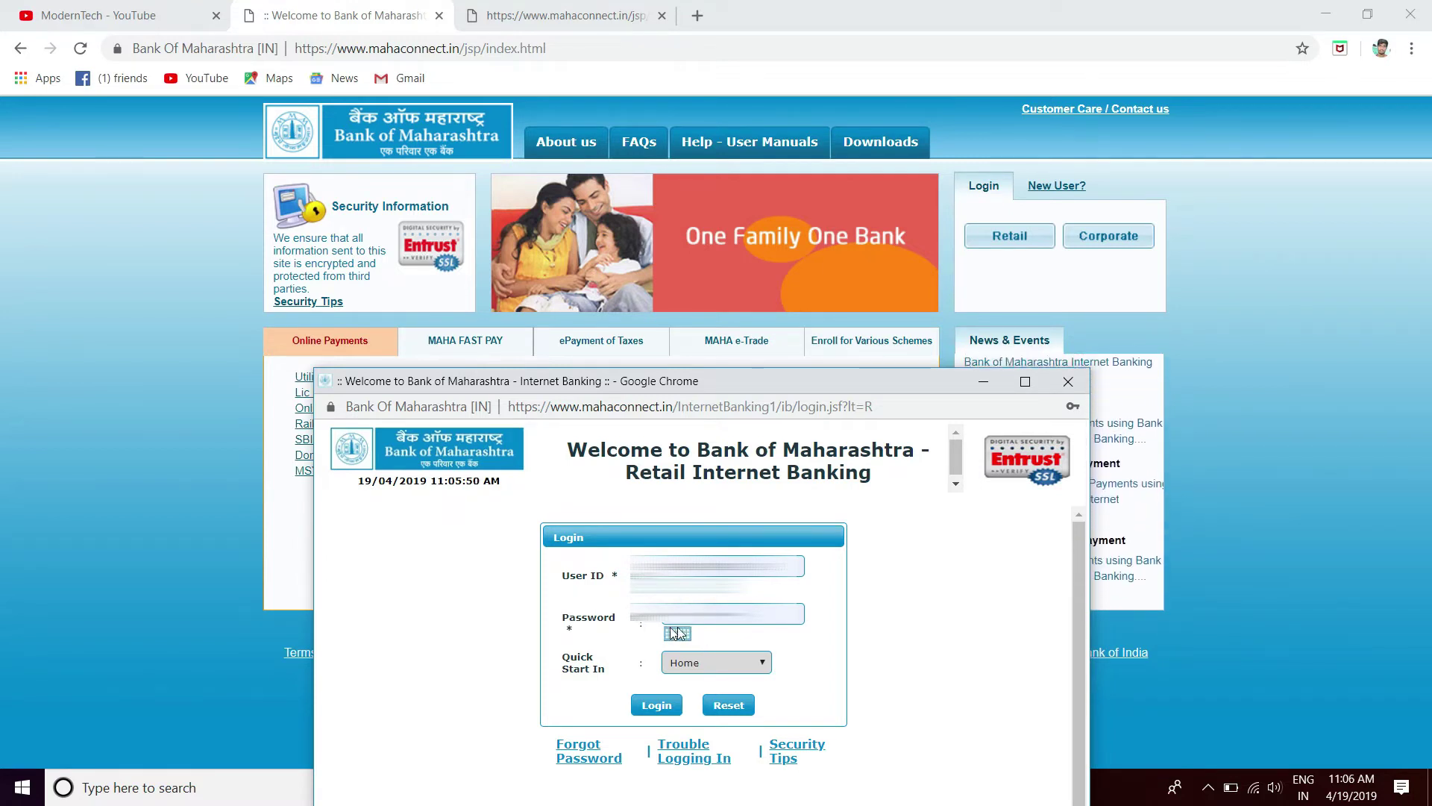
{"action": "left_click", "coordinate": [667, 713]}
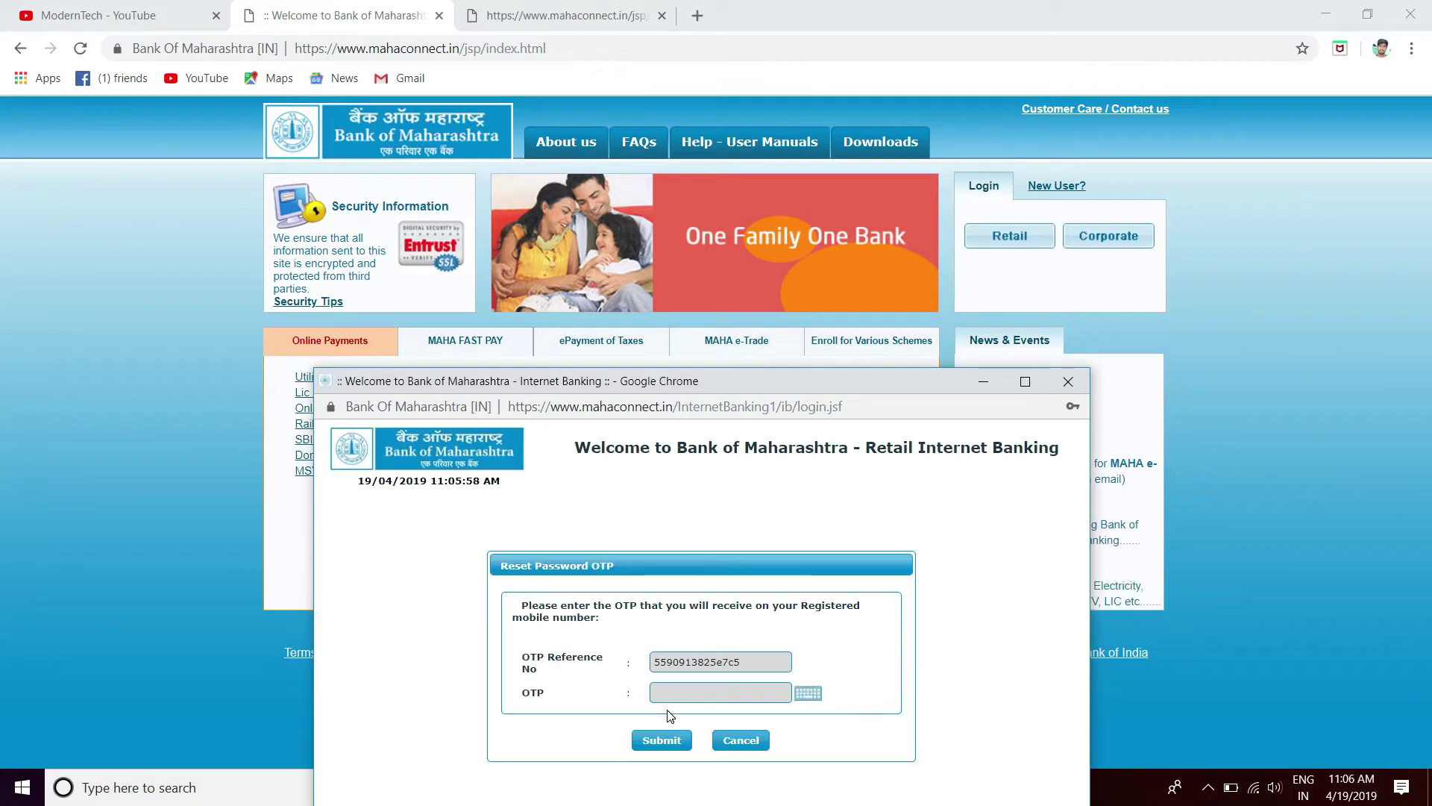
{"action": "left_click", "coordinate": [1025, 381]}
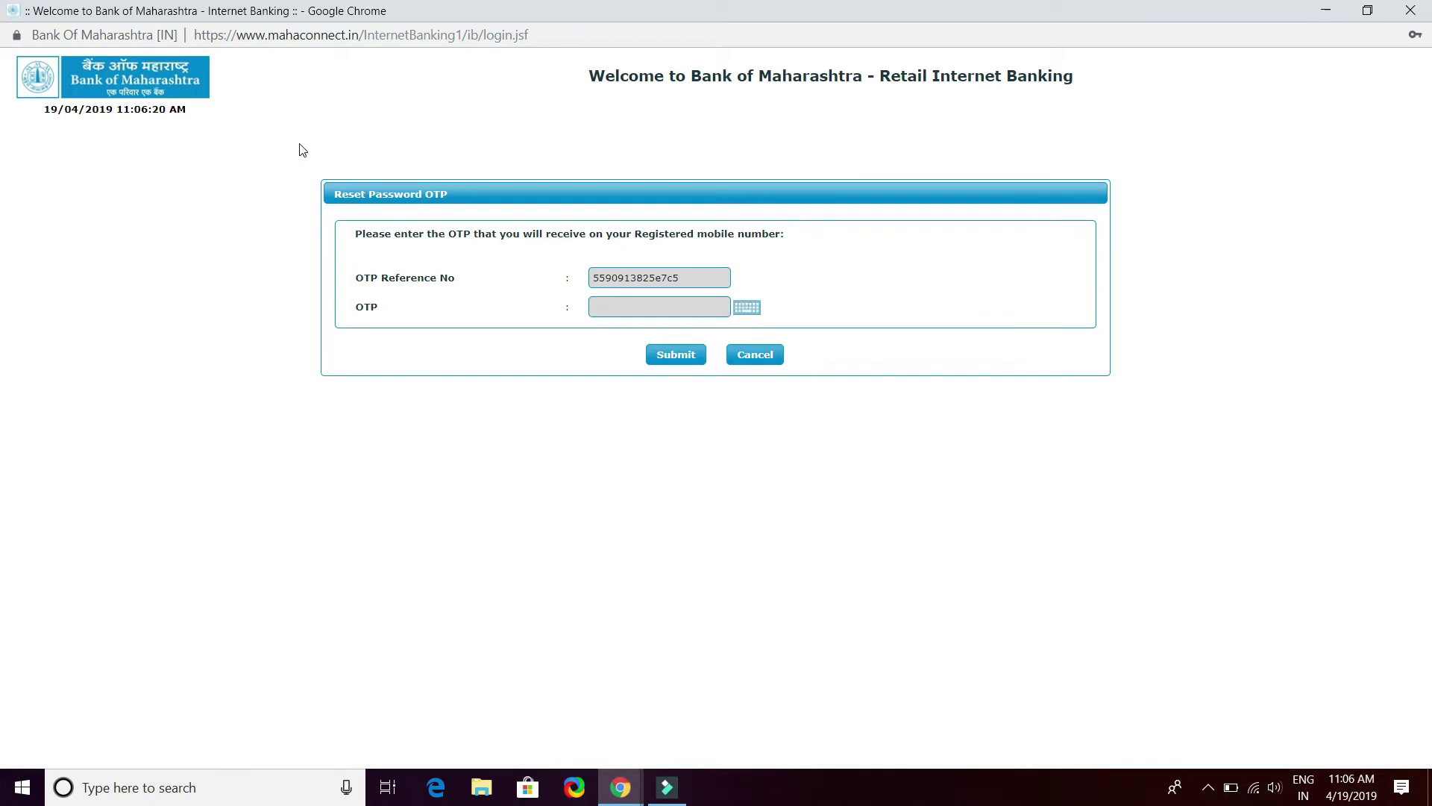
Enter the one-time password, submit it, and decline Chrome's offer to save the password
{"action": "left_click", "coordinate": [643, 306]}
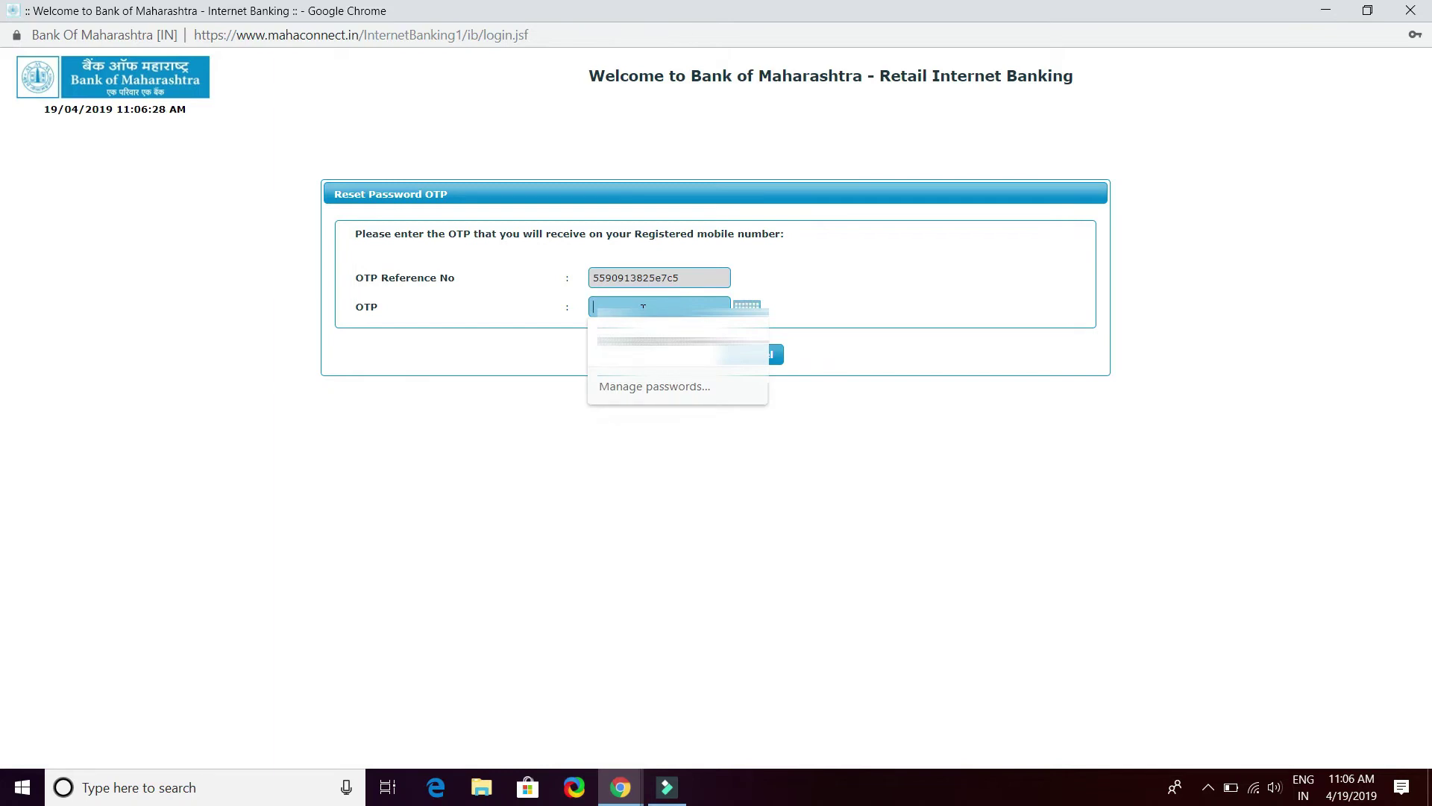
{"action": "type", "text": "12"}
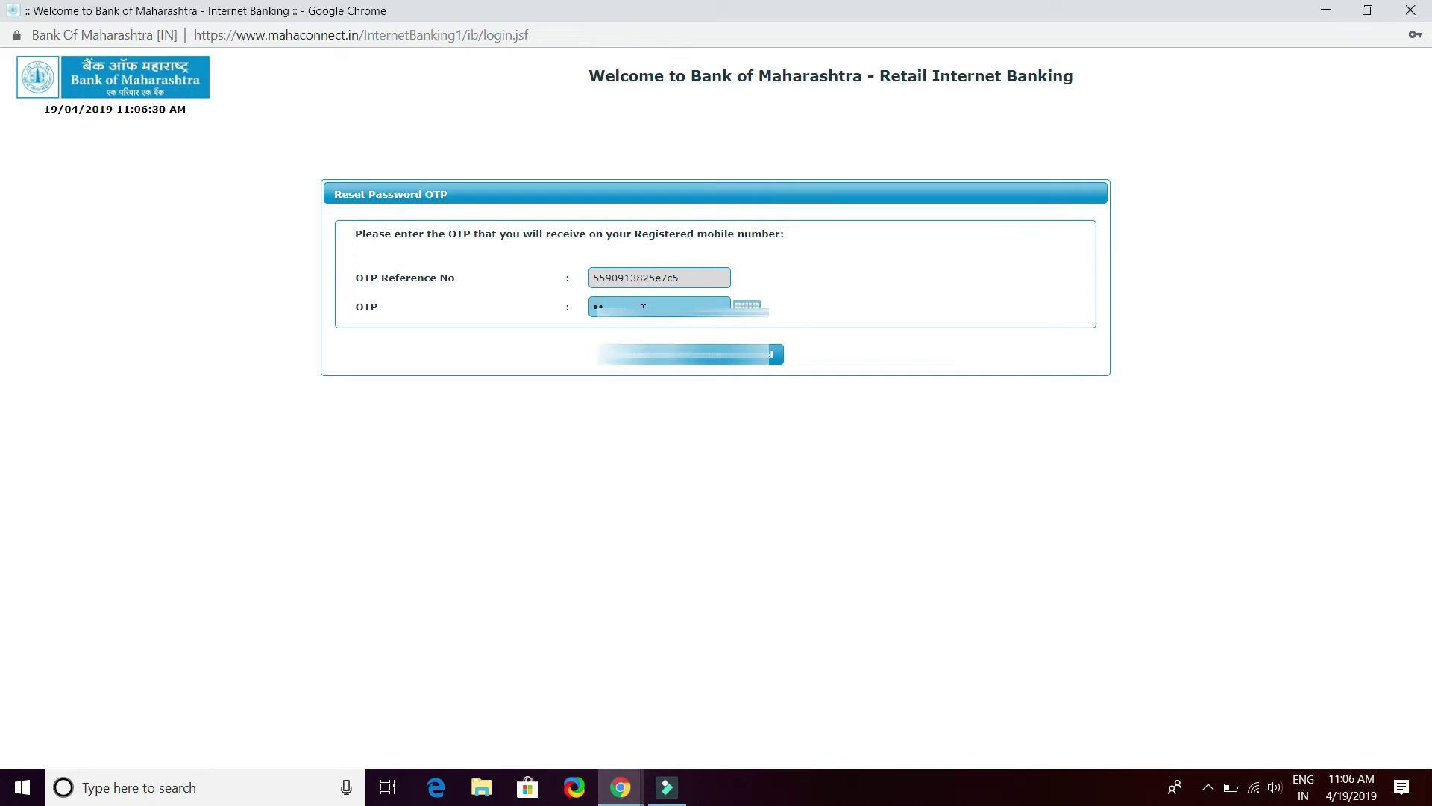
{"action": "type", "text": "34"}
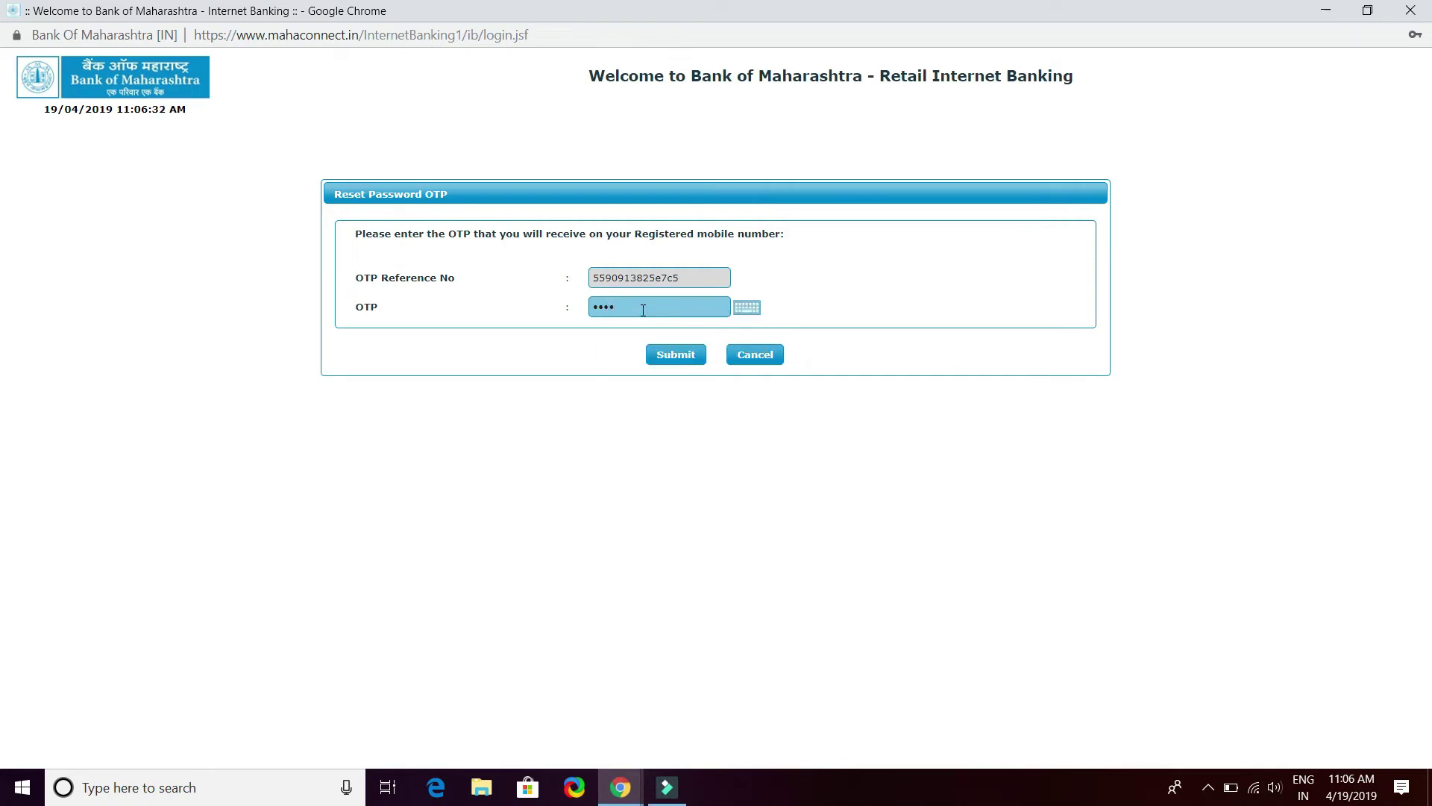
{"action": "type", "text": "5"}
{"action": "left_click", "coordinate": [681, 357]}
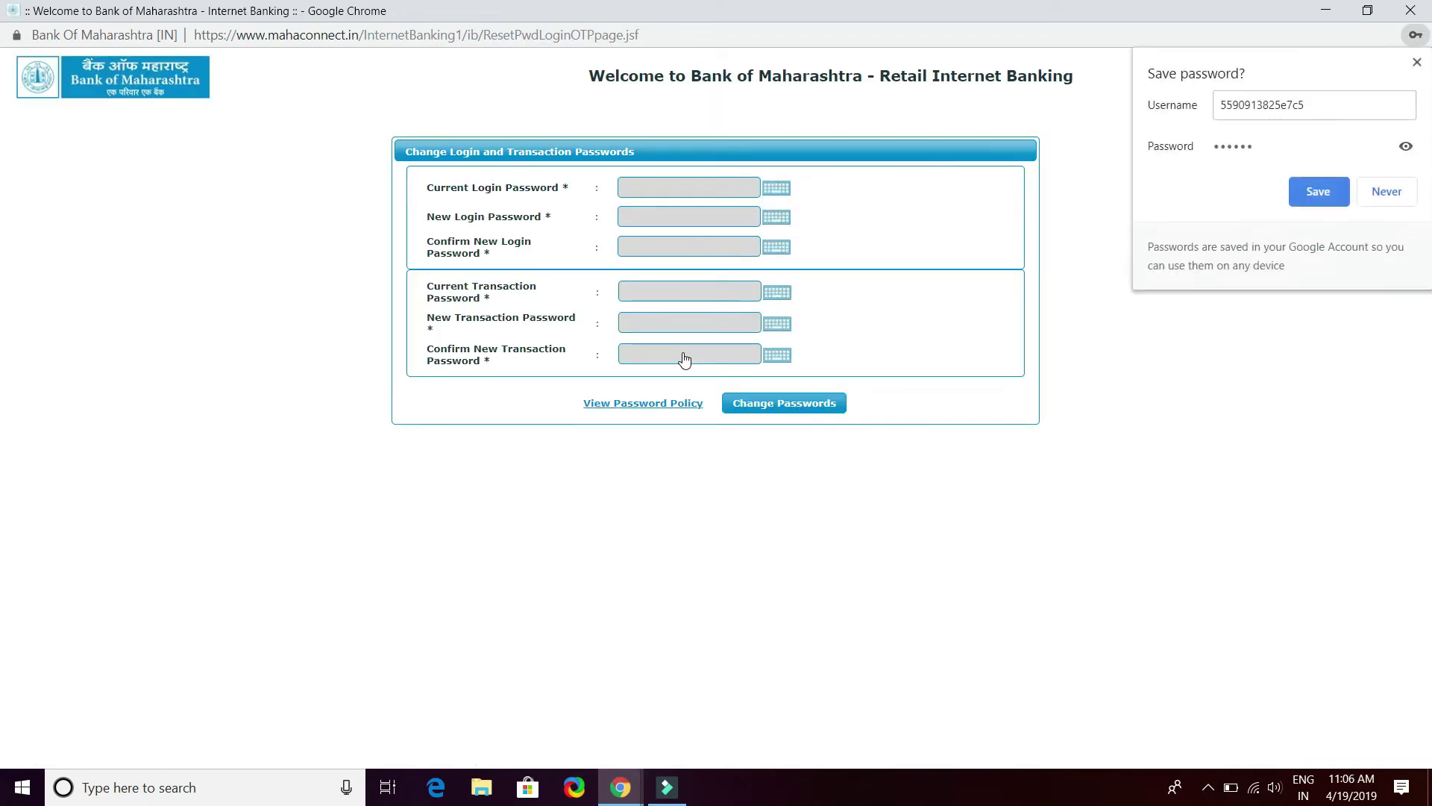
{"action": "left_click", "coordinate": [1387, 191]}
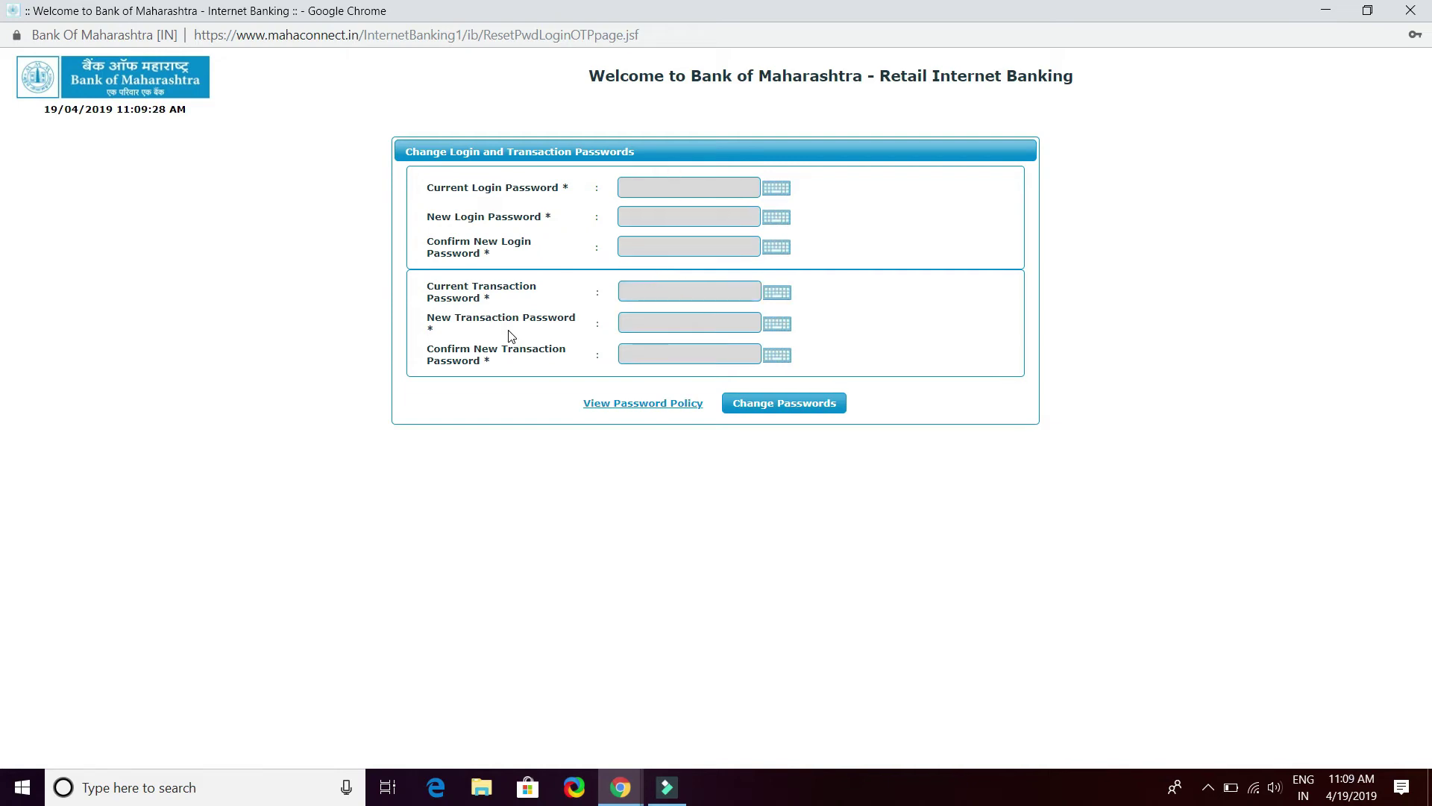
Fill in the current login password, the new login password, and its confirmation
{"action": "left_click", "coordinate": [653, 190]}
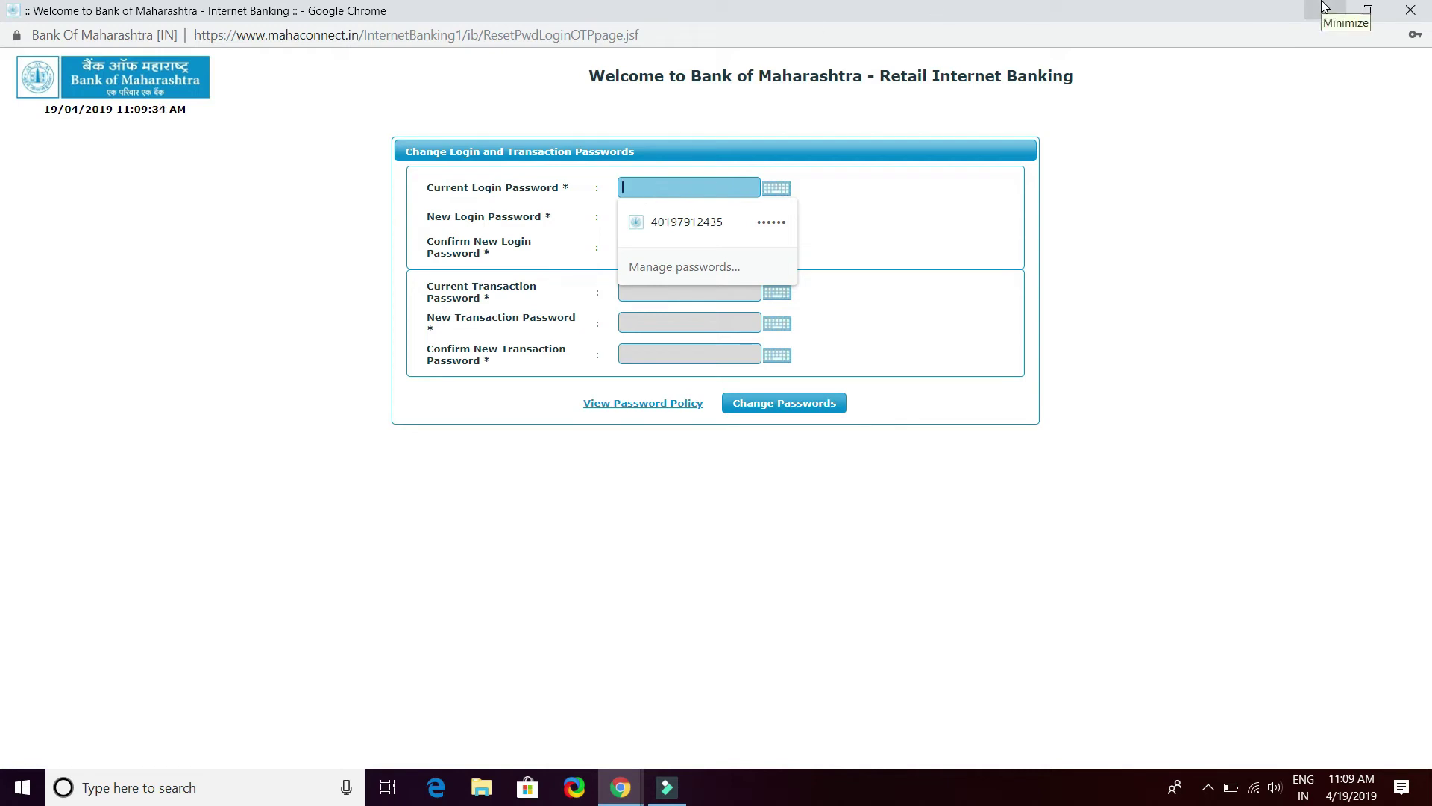
{"action": "type", "text": "•"}
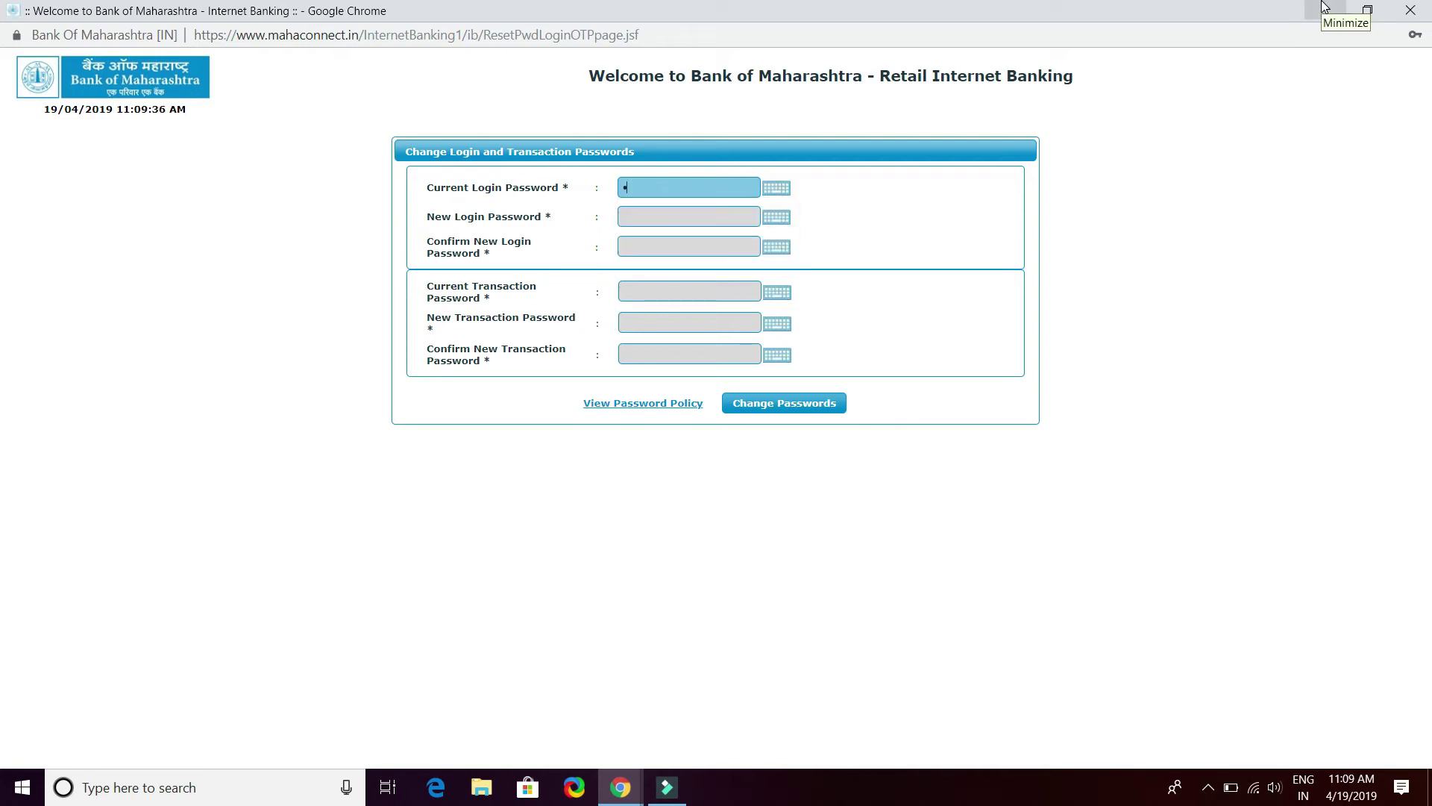
{"action": "type", "text": "••••"}
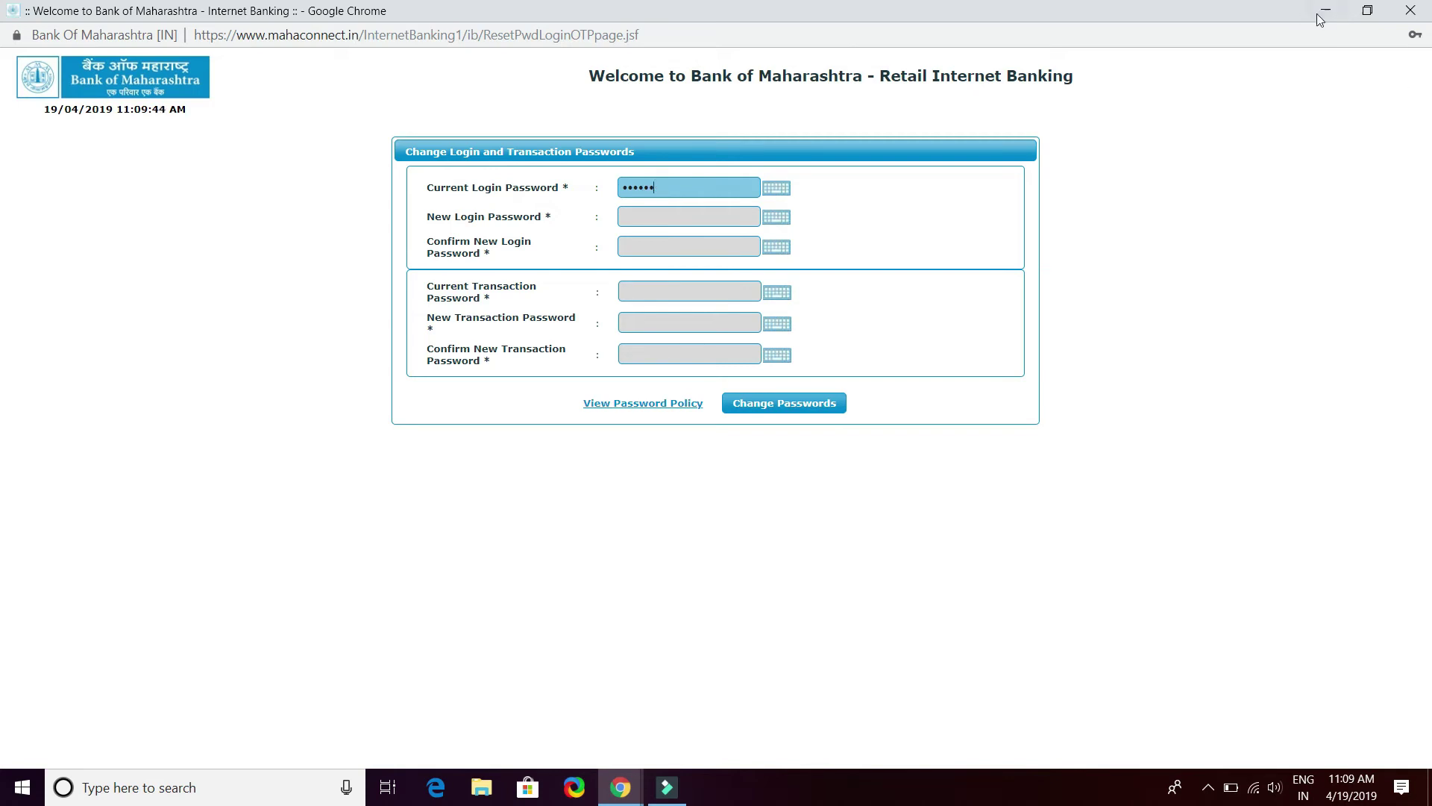
{"action": "left_click", "coordinate": [651, 218]}
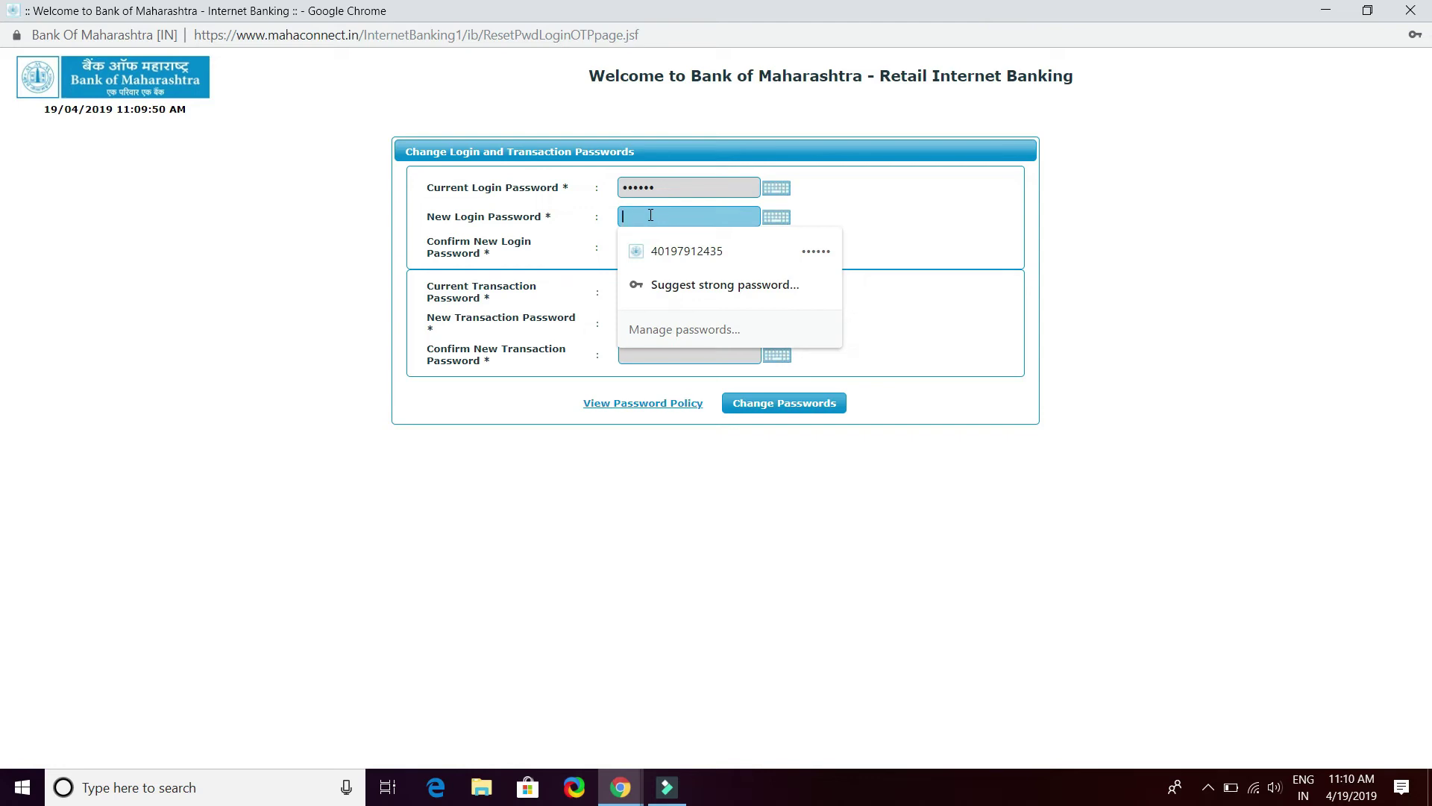
{"action": "type", "text": "••••••••"}
{"action": "left_click", "coordinate": [990, 240]}
{"action": "left_click", "coordinate": [723, 254]}
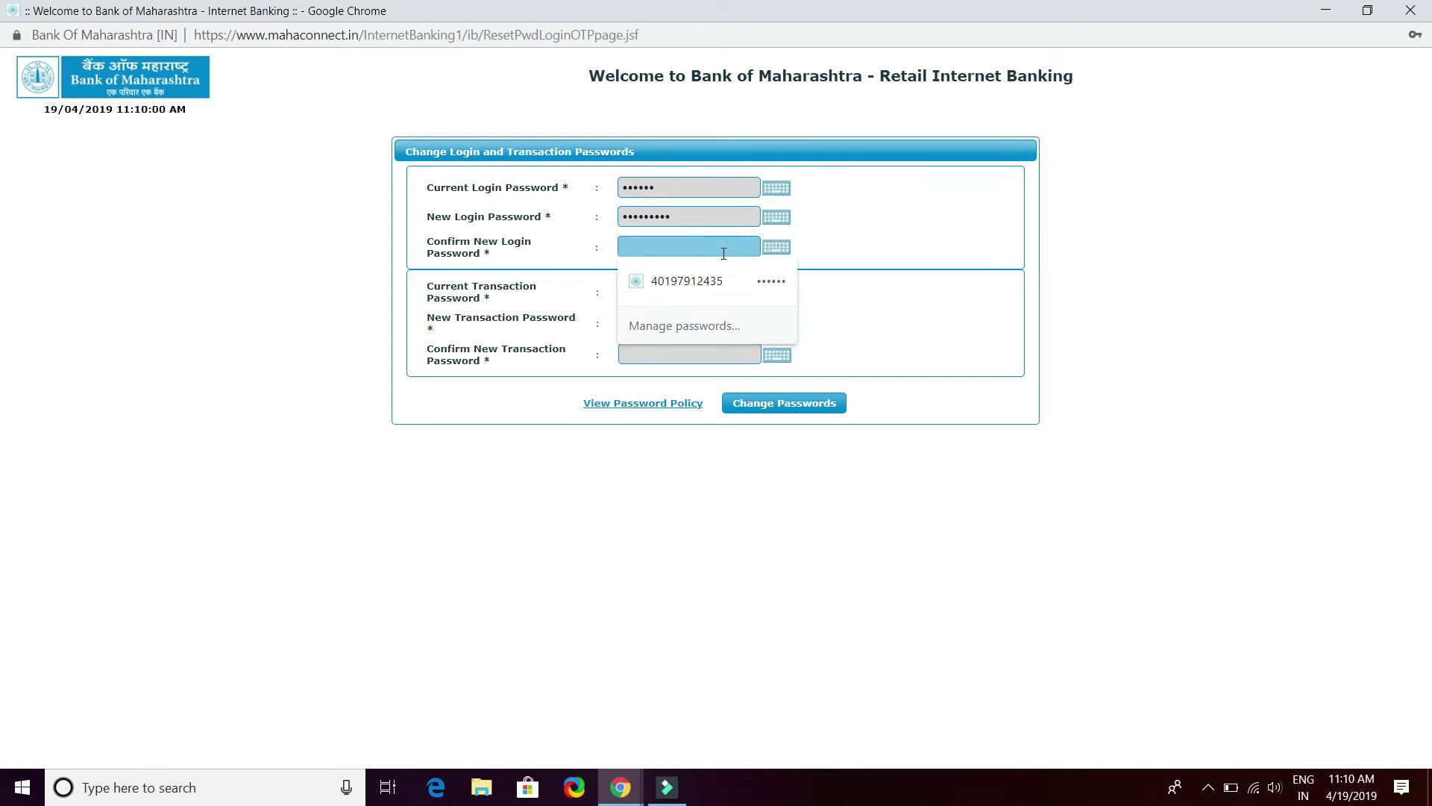
{"action": "type", "text": "aa"}
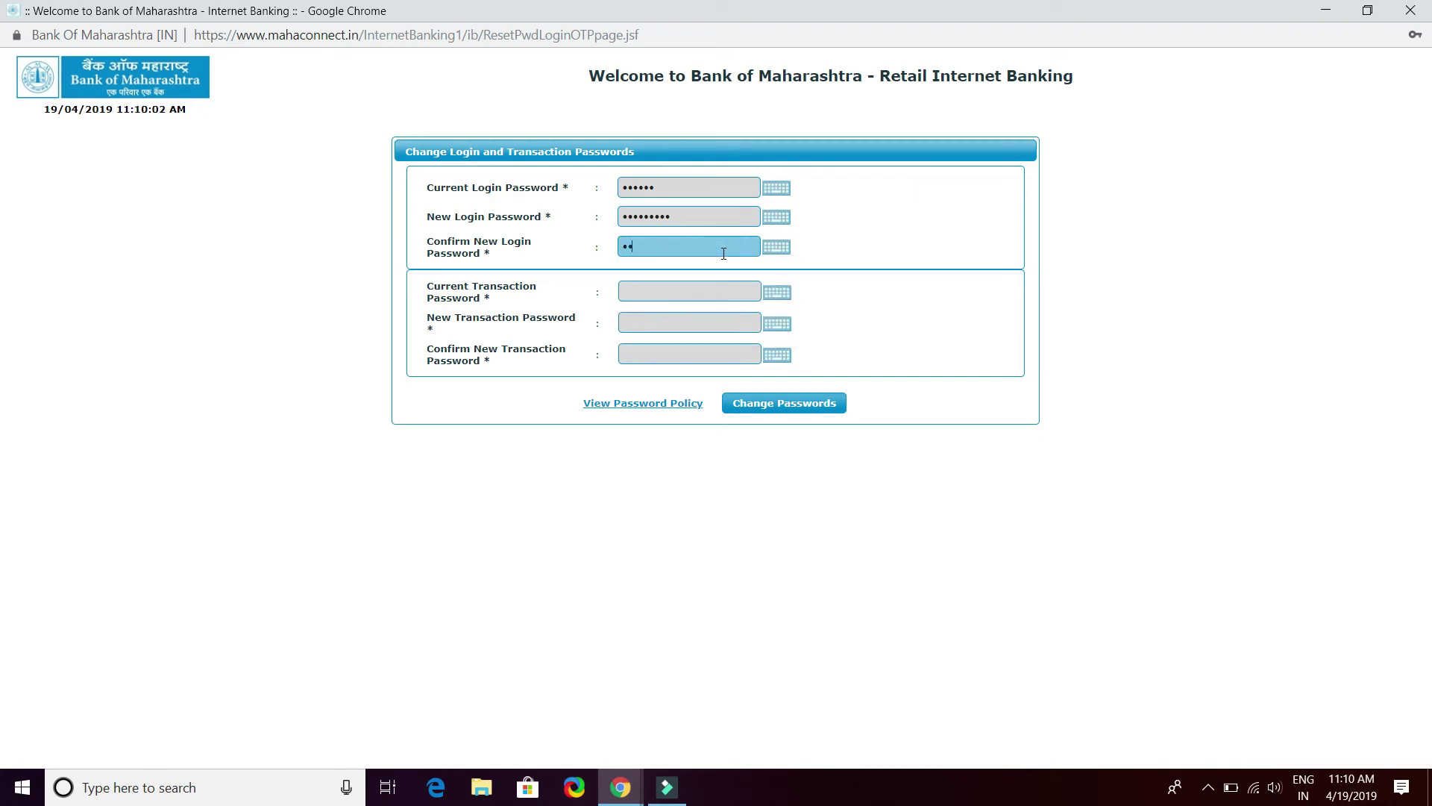
{"action": "type", "text": "aaaaaaa"}
{"action": "left_click", "coordinate": [687, 294]}
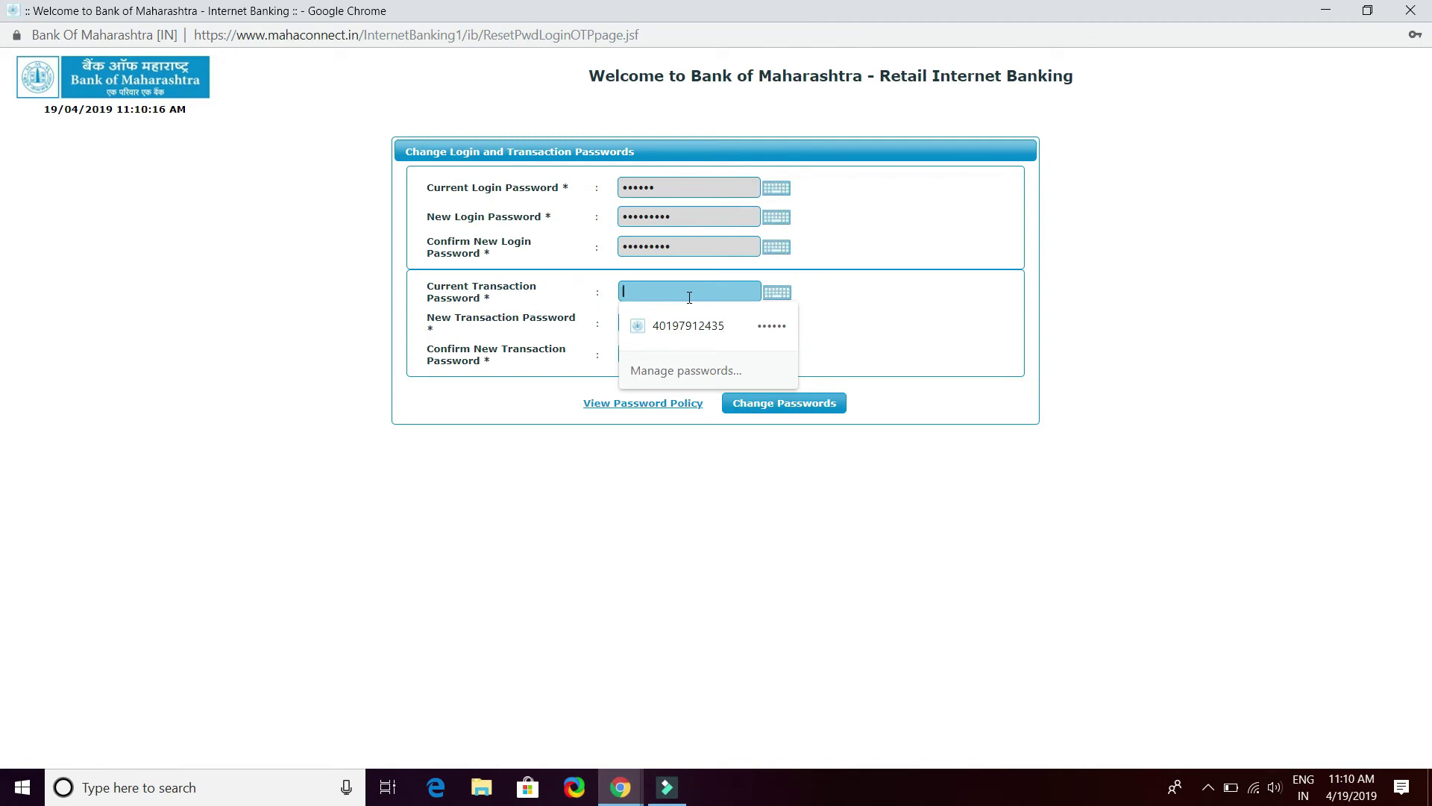
Enter the current, new and confirmed transaction passwords and submit the password change
{"action": "type", "text": "•••"}
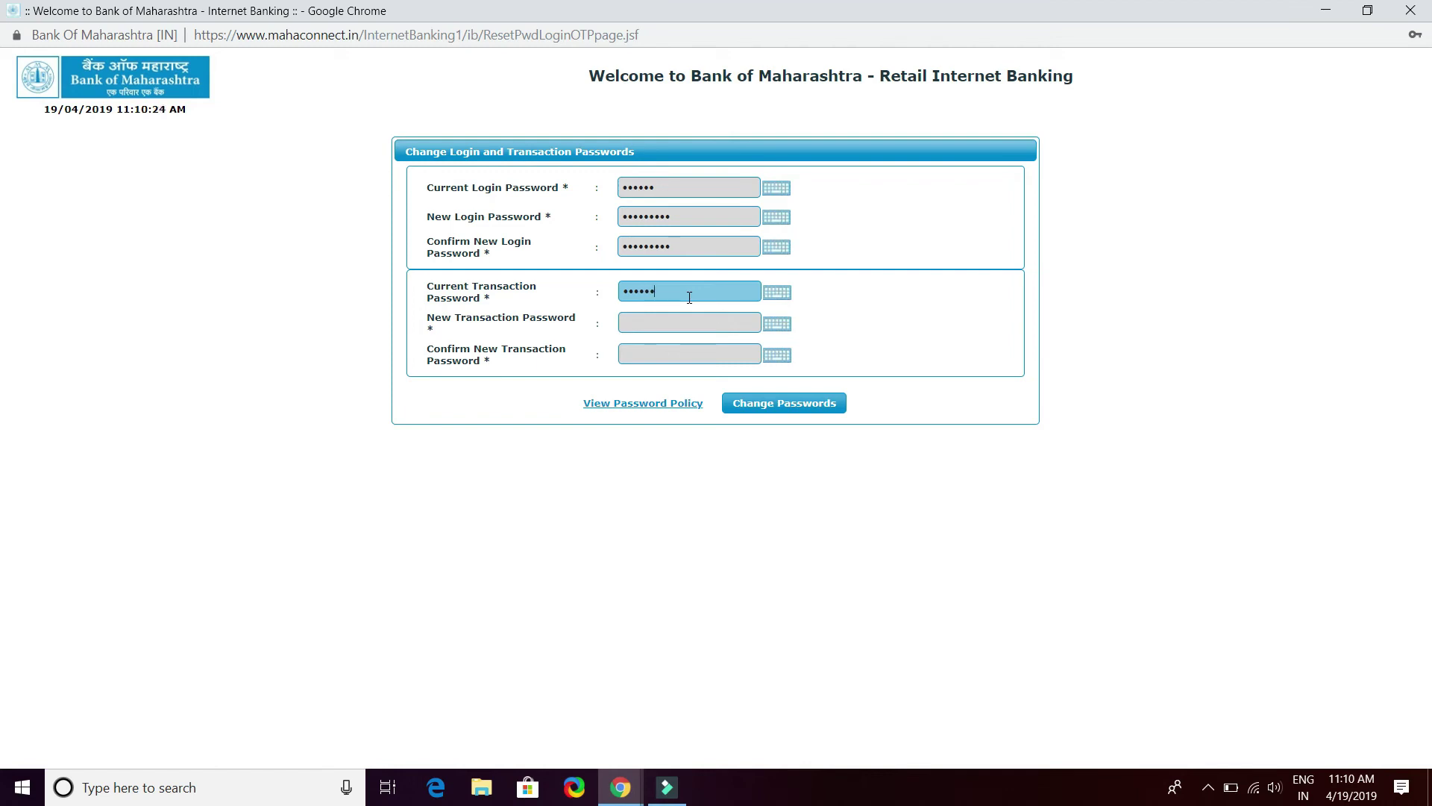
{"action": "left_click", "coordinate": [689, 322]}
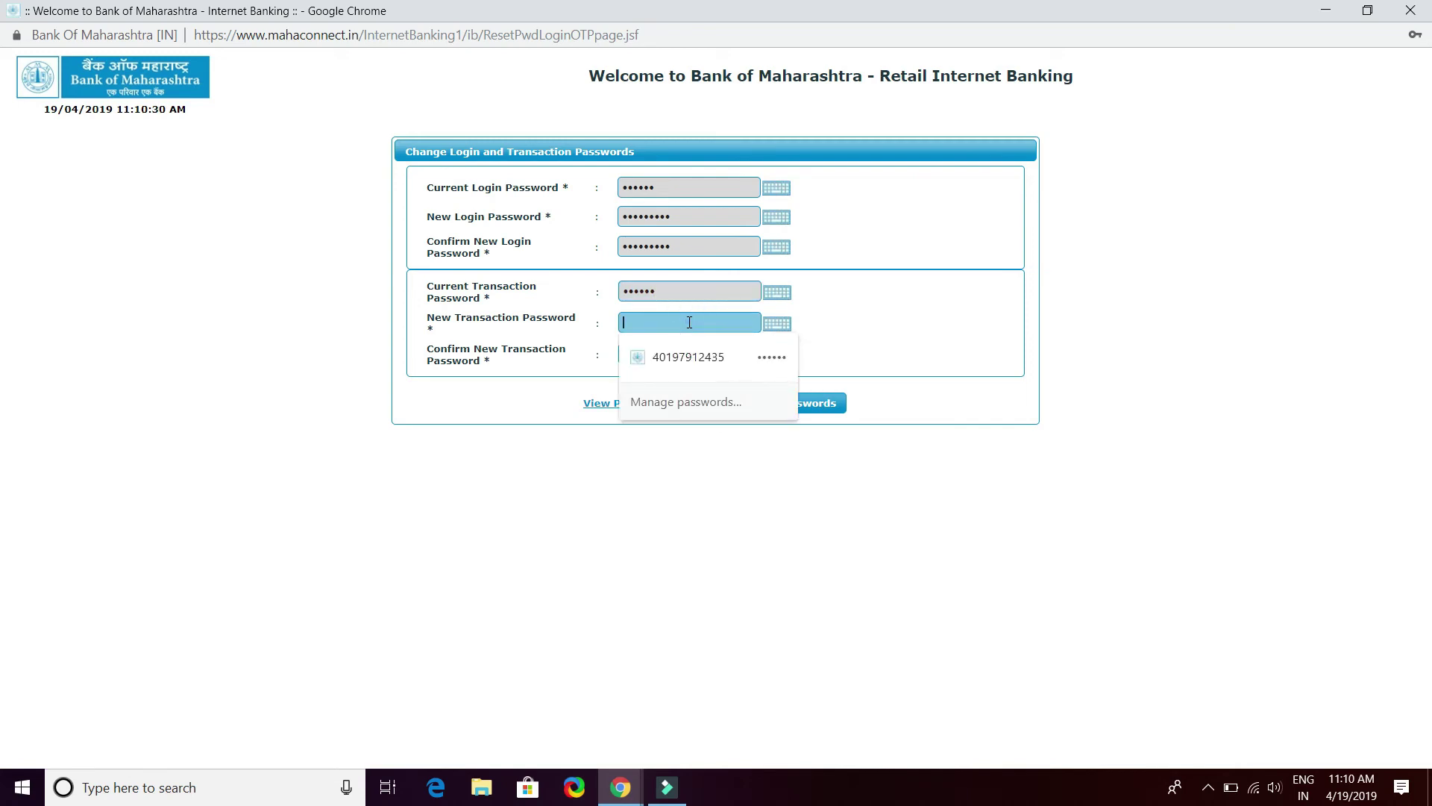
{"action": "type", "text": "*"}
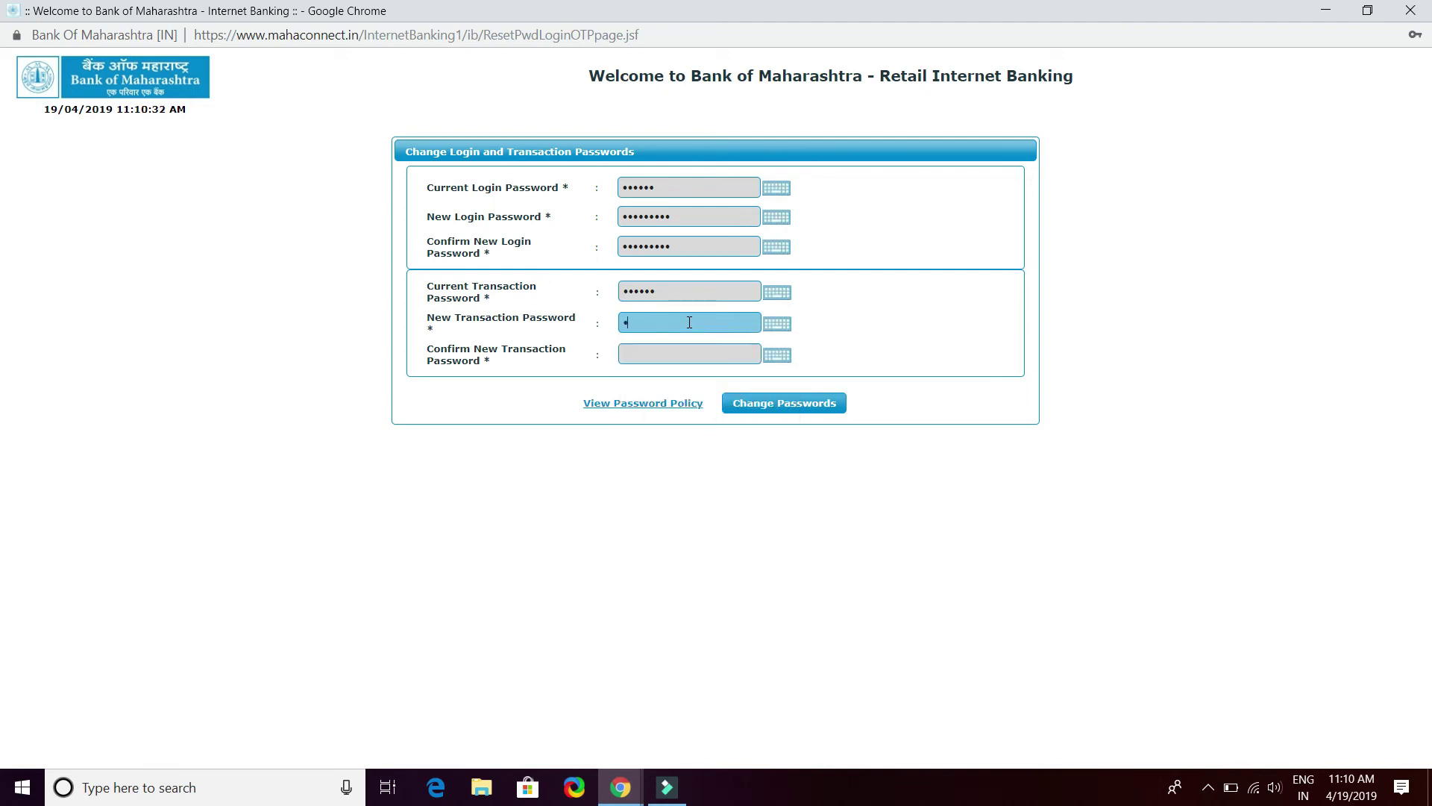
{"action": "type", "text": "*******"}
{"action": "left_click", "coordinate": [707, 351]}
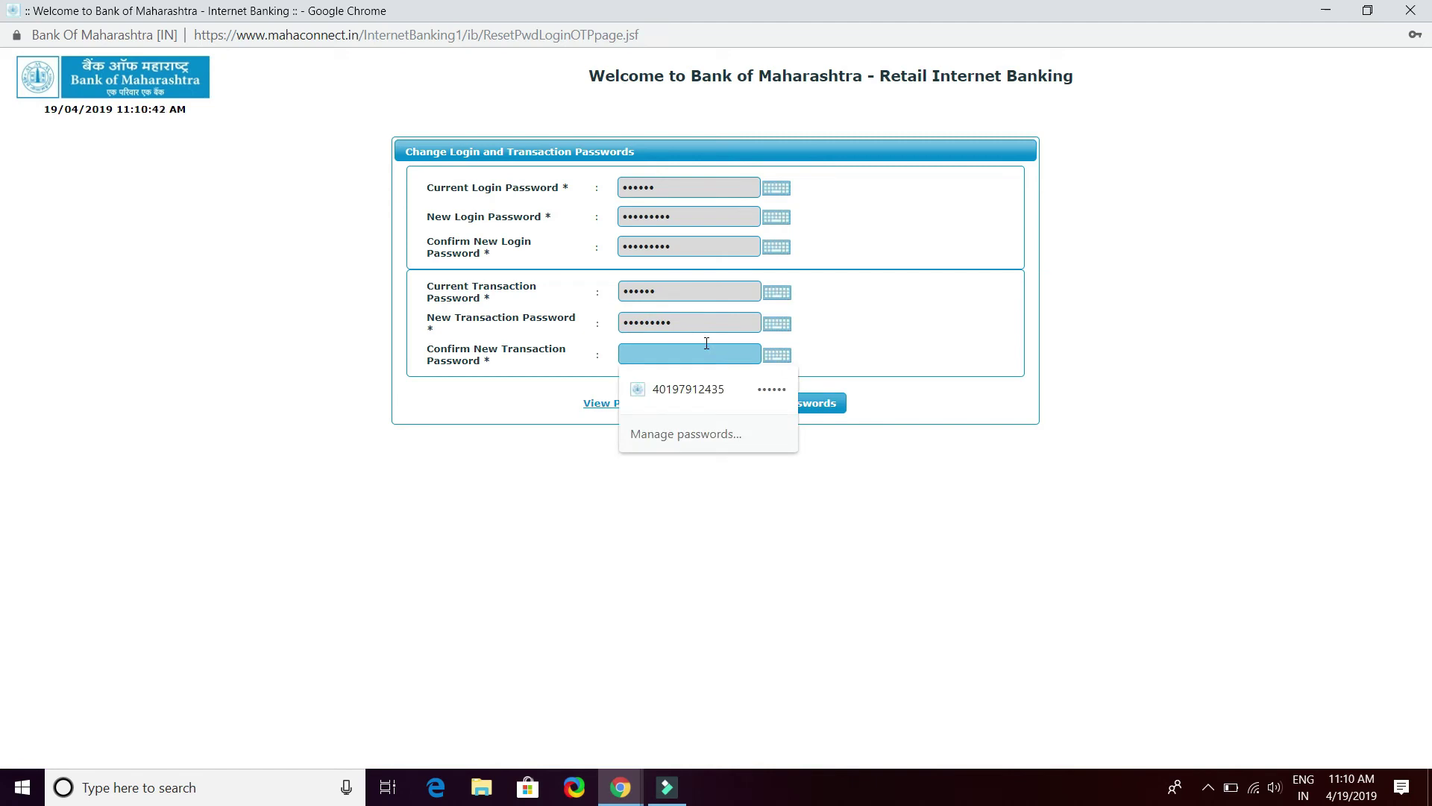
{"action": "type", "text": "*"}
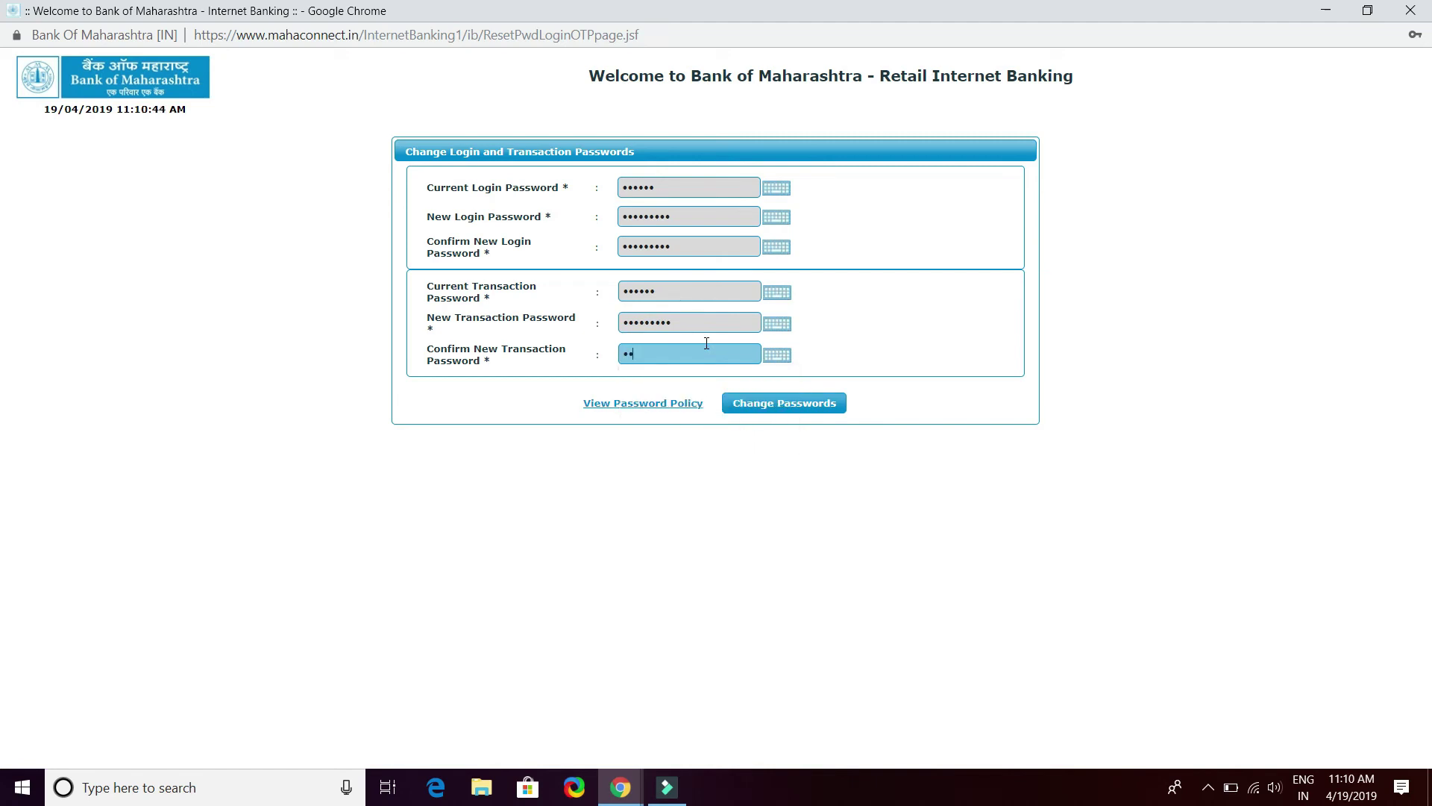
{"action": "type", "text": "********"}
{"action": "left_click", "coordinate": [783, 407]}
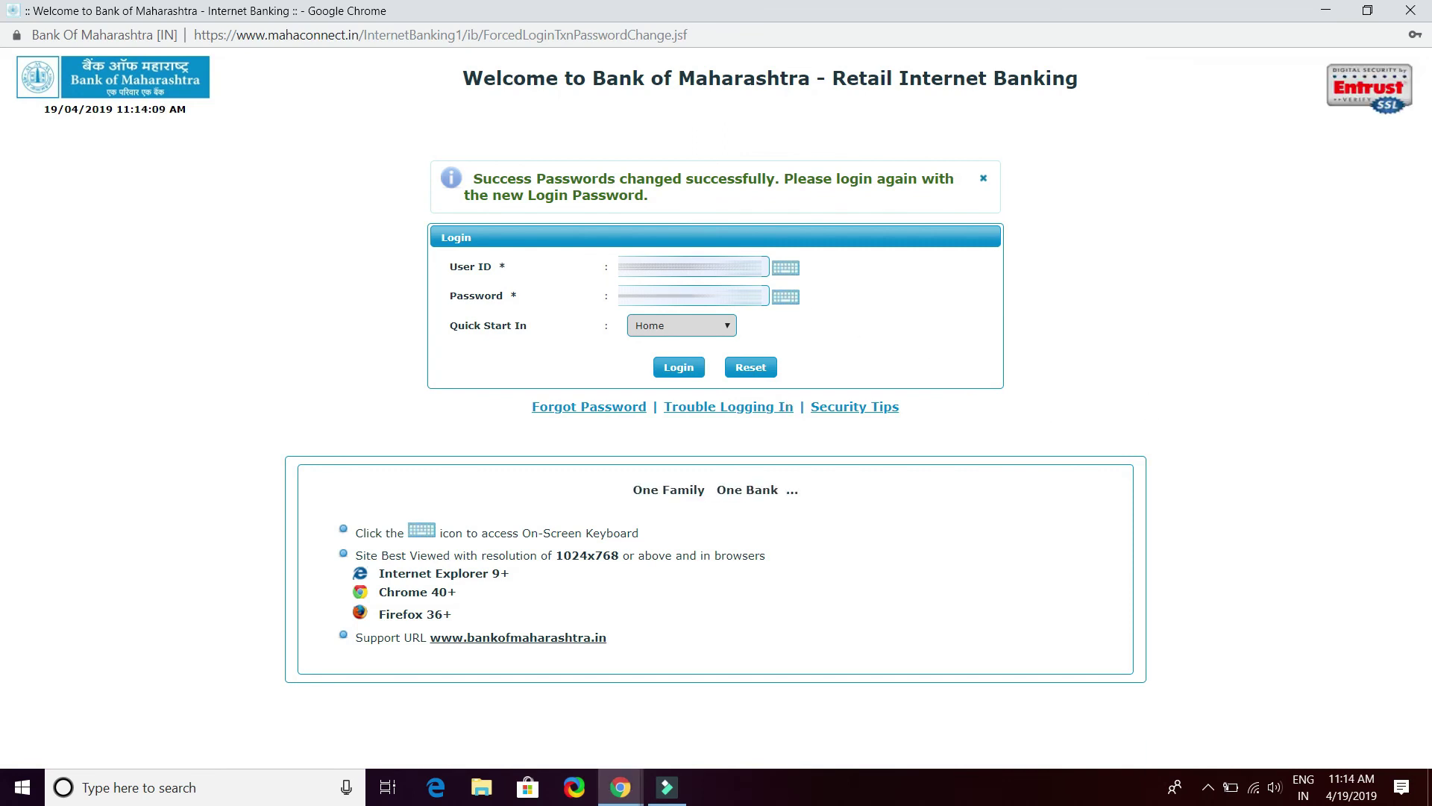
Autofill the user ID and password from Chrome's saved login suggestions
{"action": "left_click", "coordinate": [694, 296]}
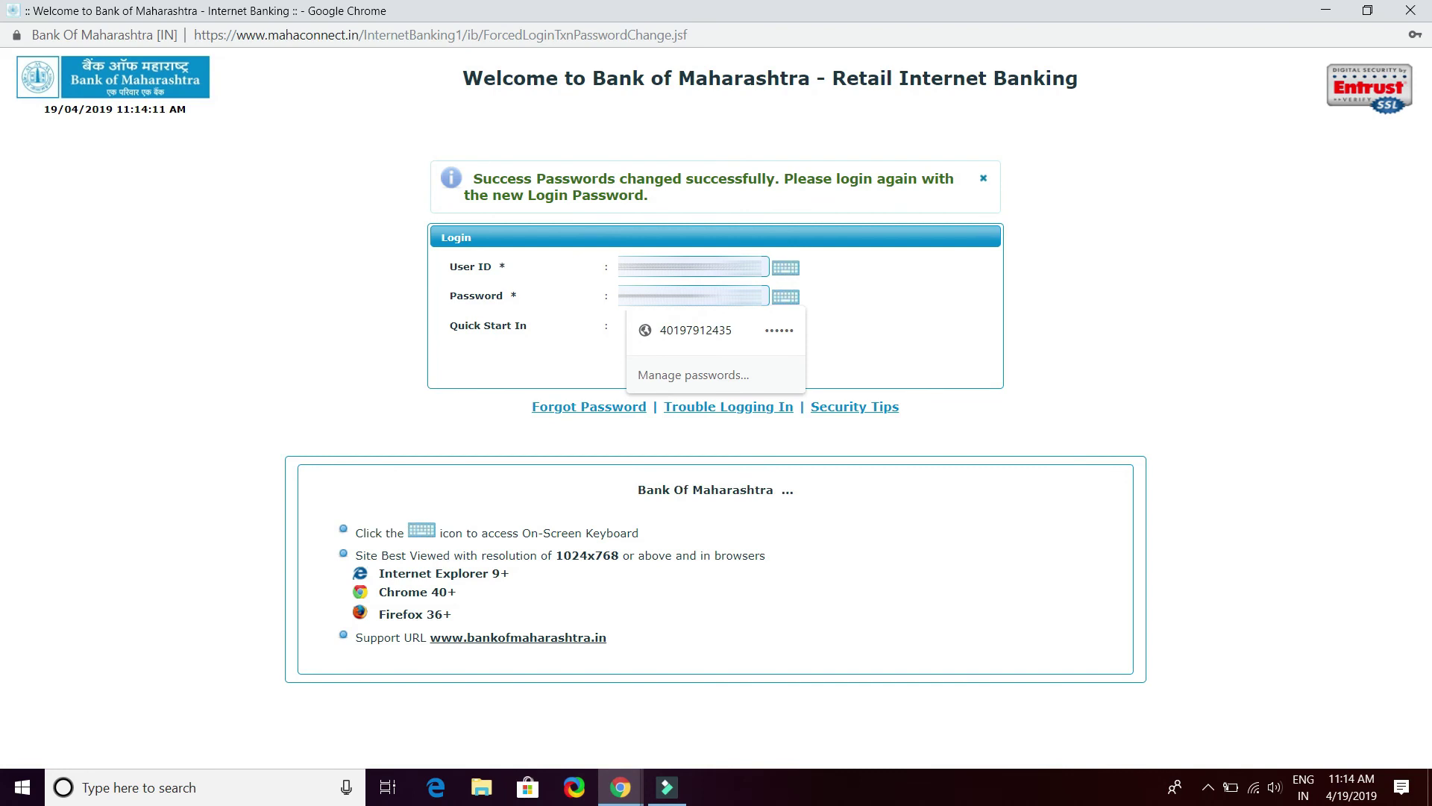
{"action": "key", "text": "Down"}
{"action": "key", "text": "Return"}
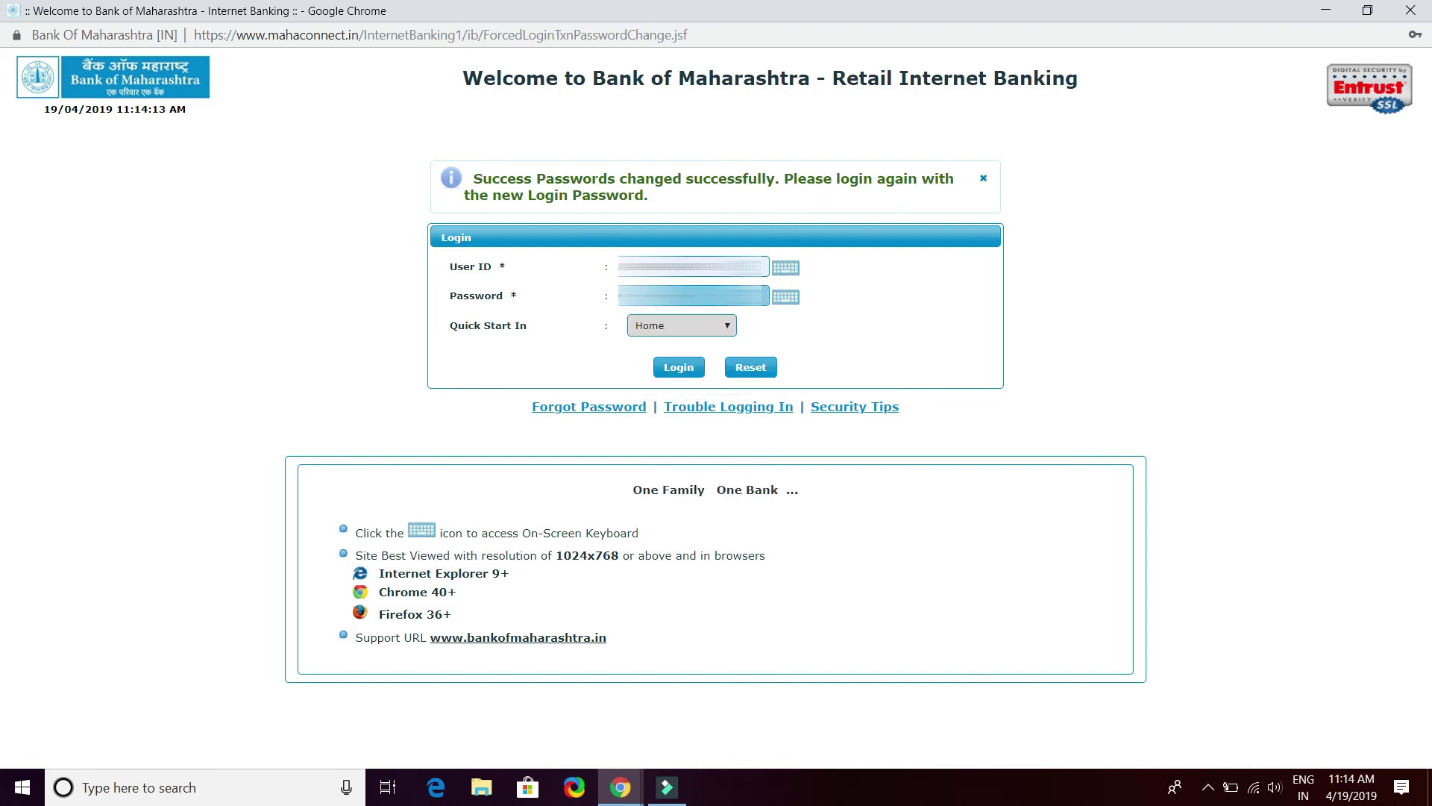
{"action": "key", "text": "Down"}
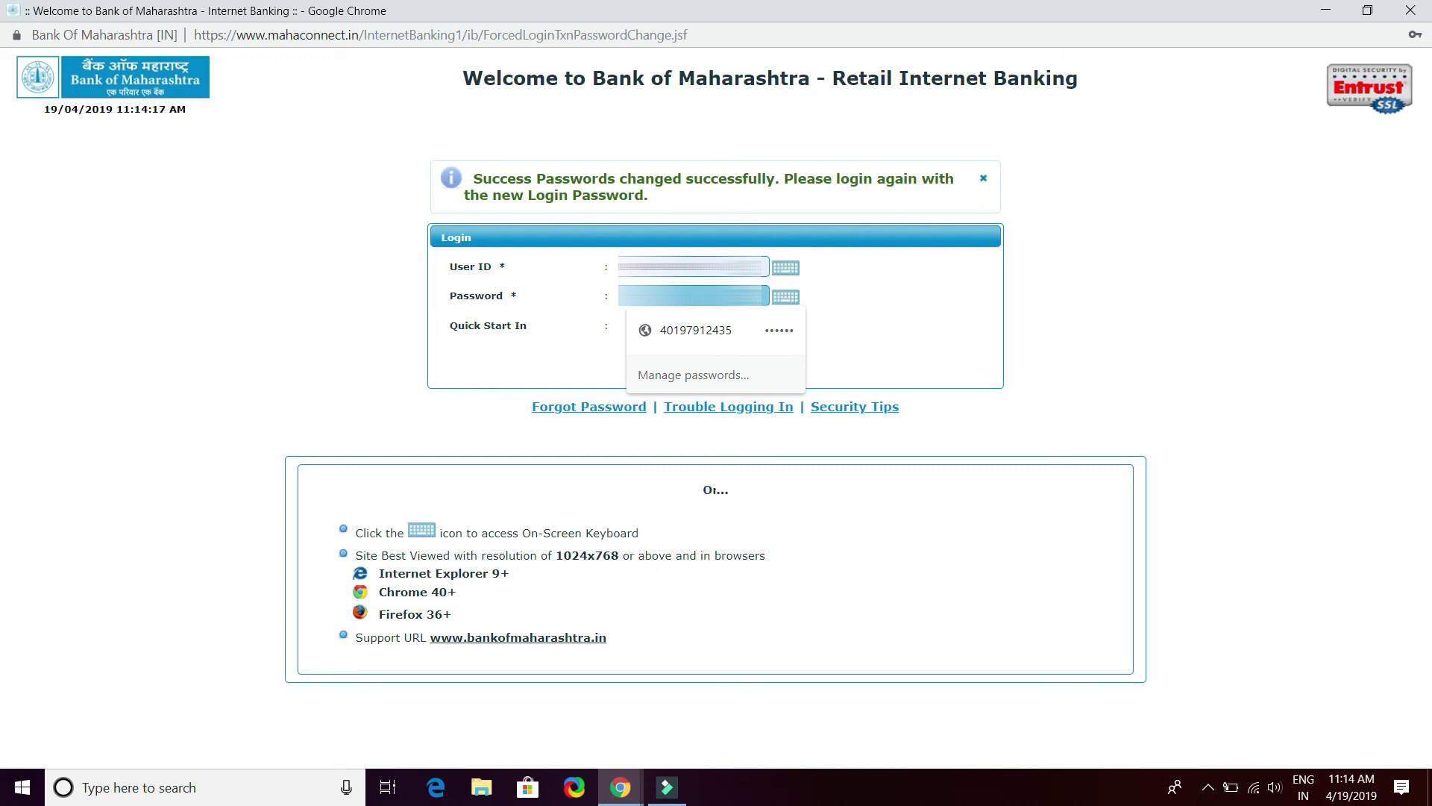
{"action": "key", "text": "Escape"}
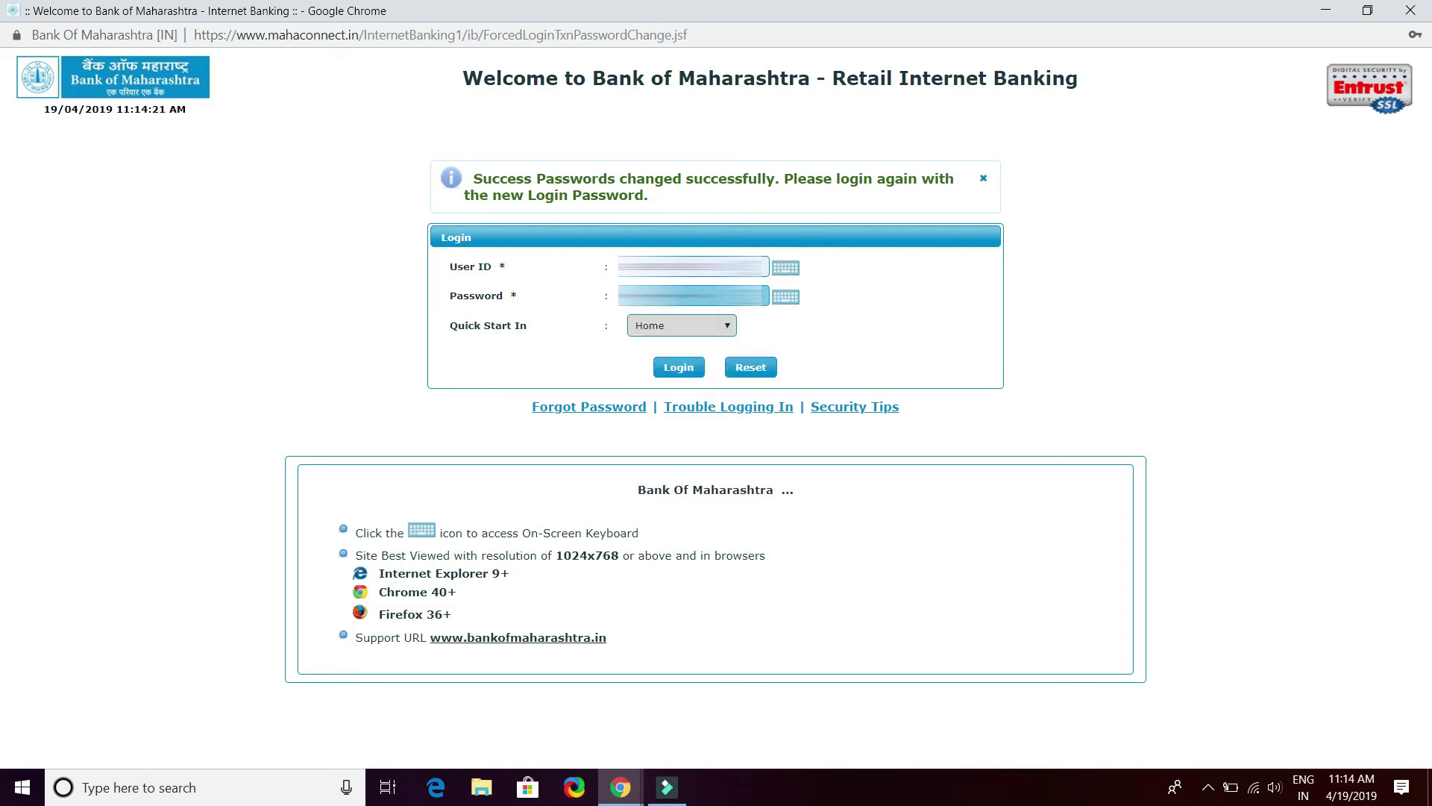
Log in, update Chrome's saved password, then close the banking window and return to YouTube
{"action": "left_click", "coordinate": [669, 368]}
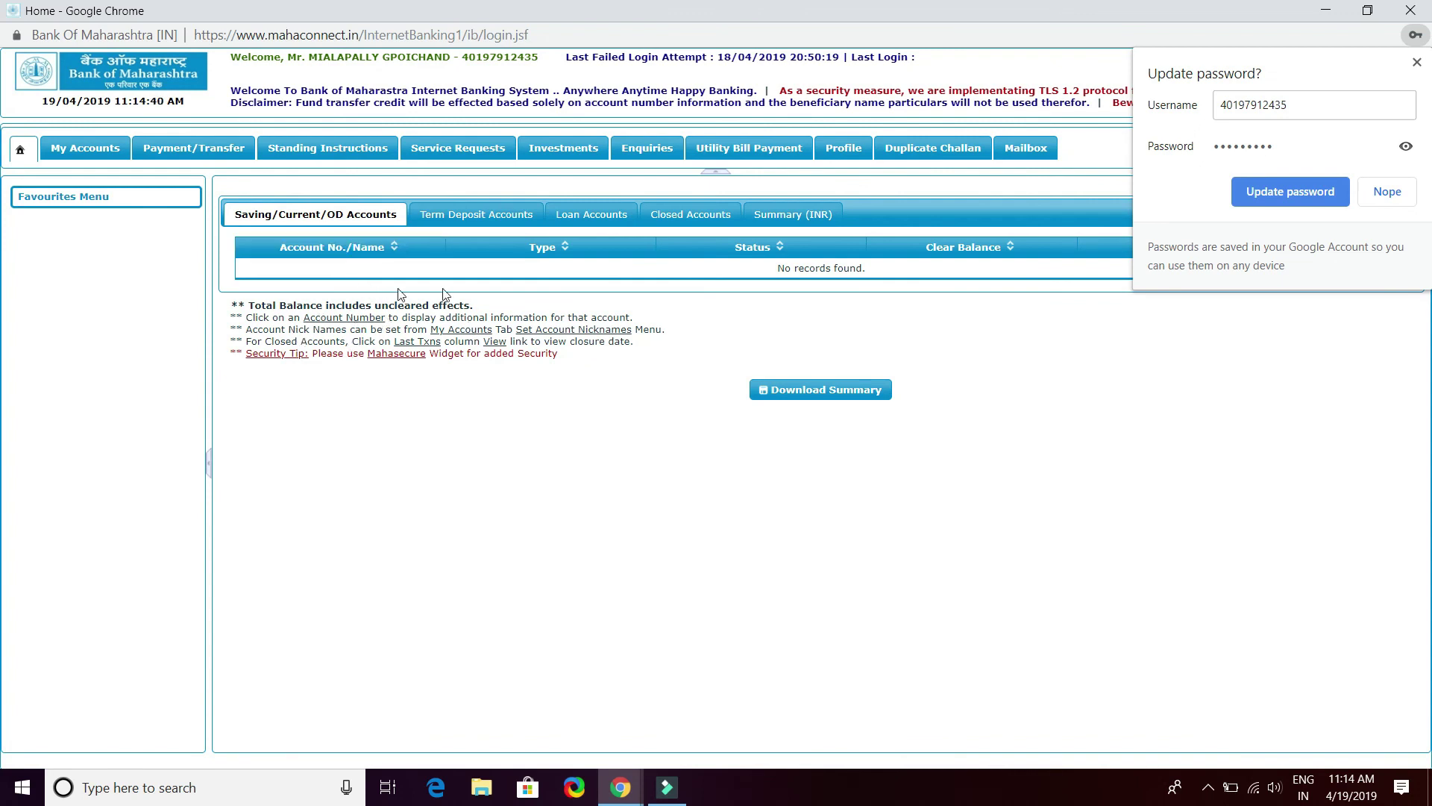
{"action": "left_click", "coordinate": [1335, 191]}
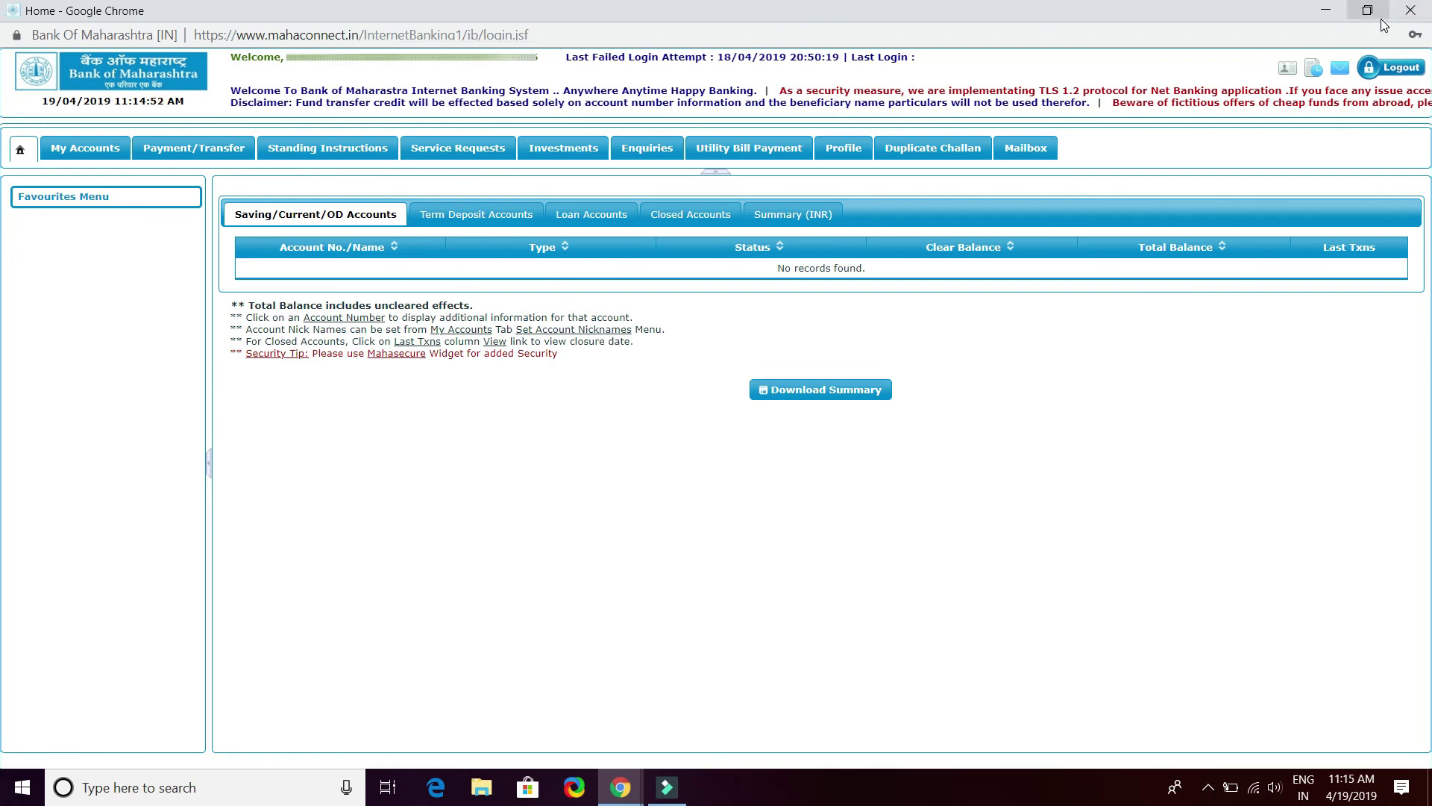
{"action": "left_click", "coordinate": [1407, 14]}
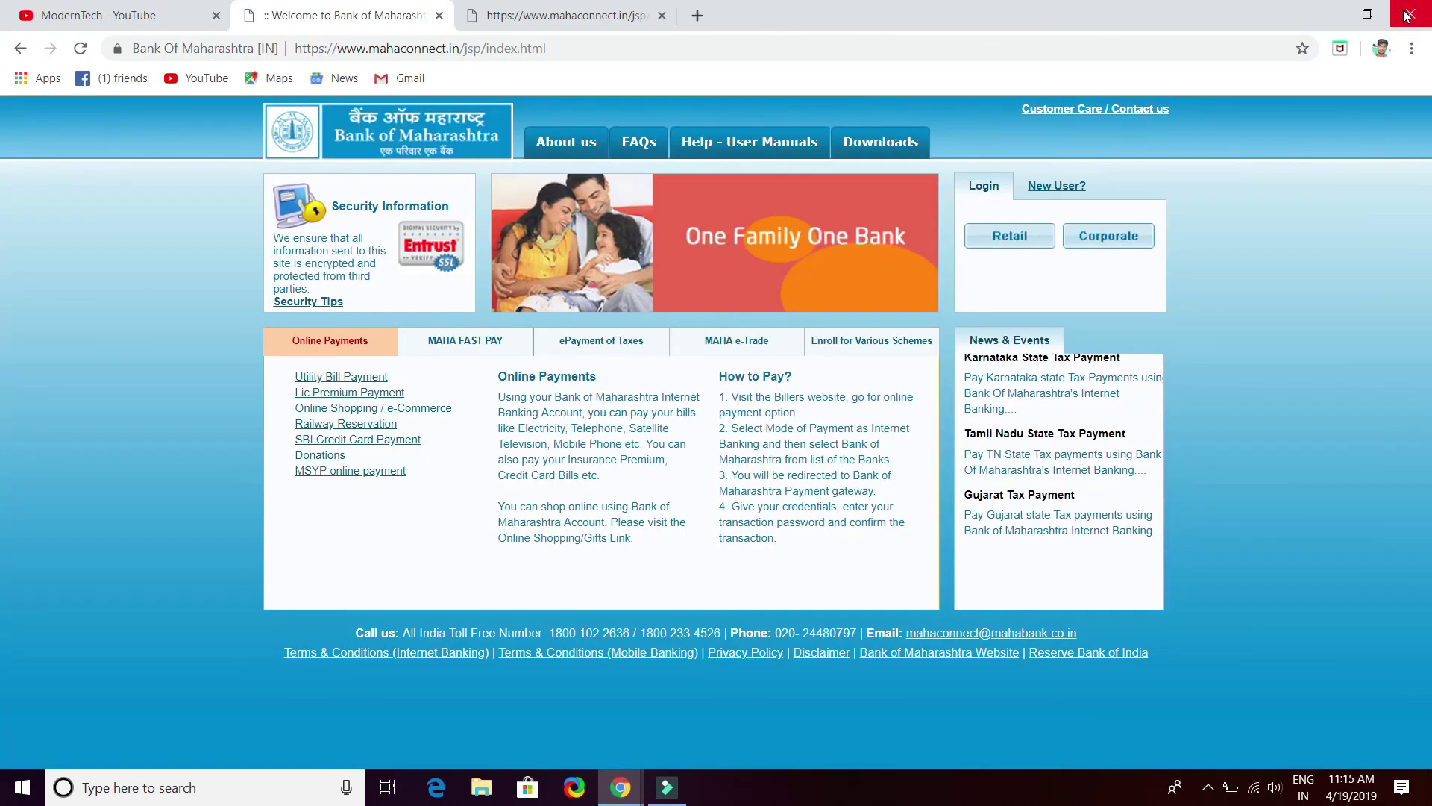
{"action": "left_click", "coordinate": [122, 16]}
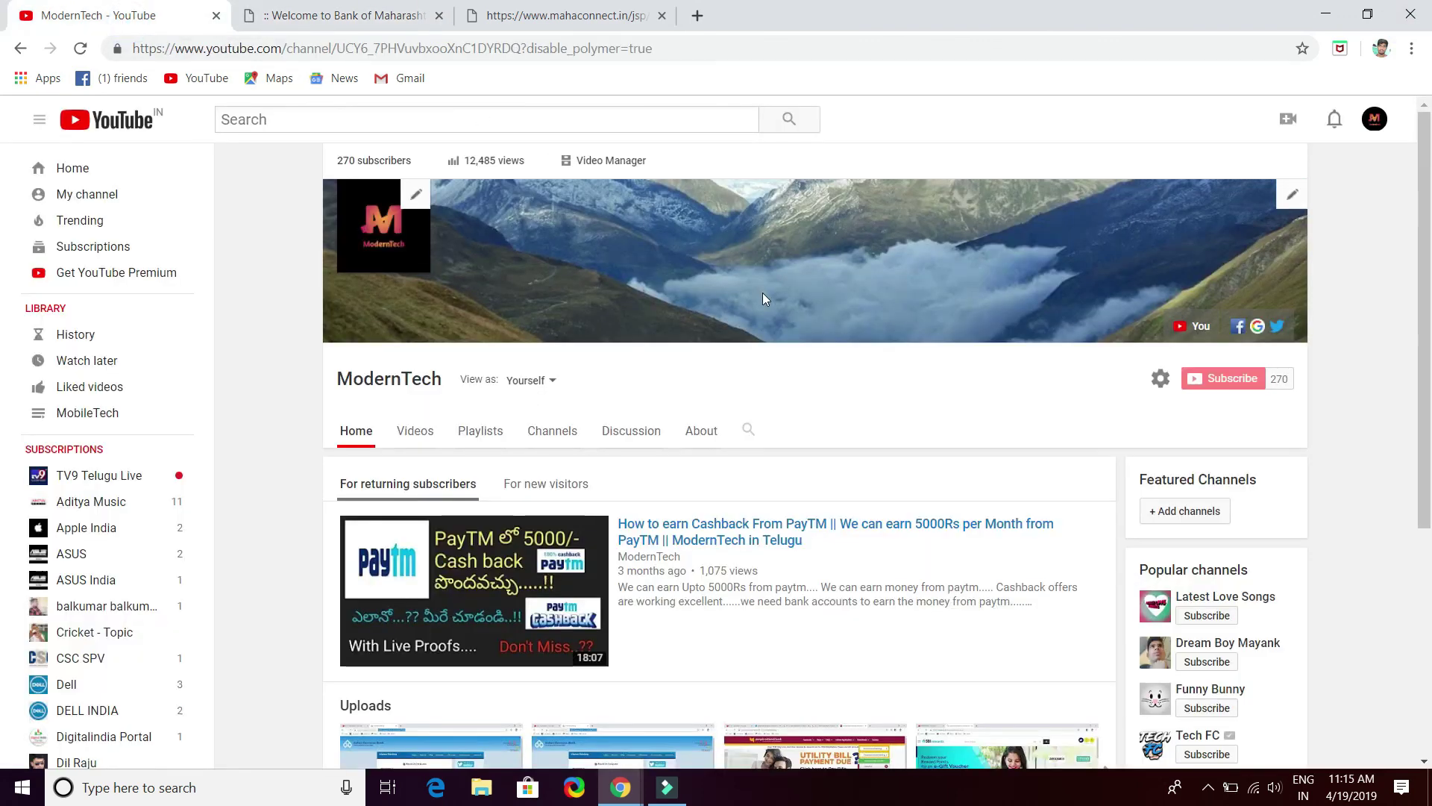